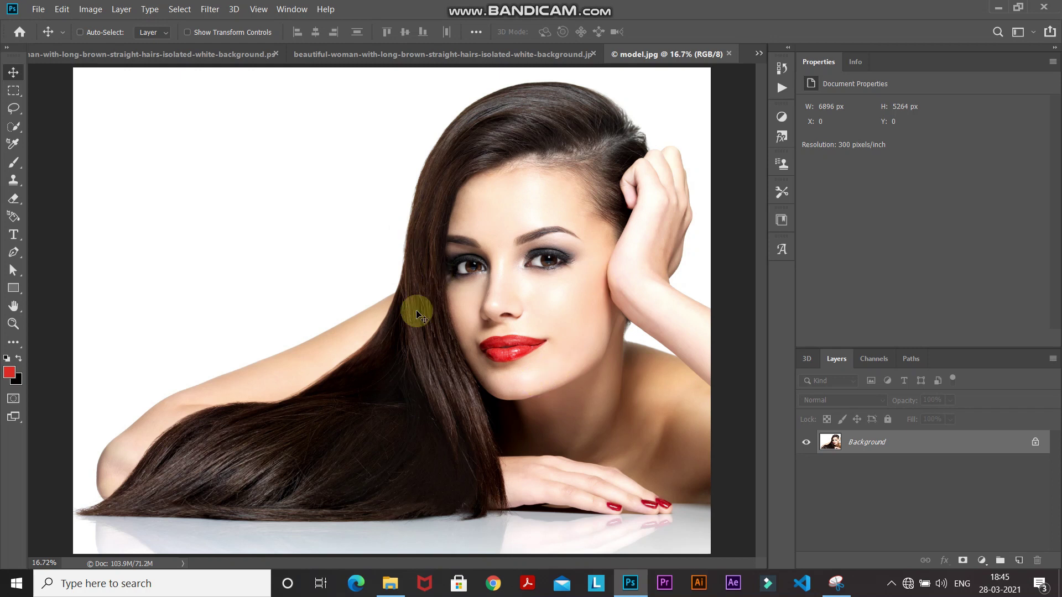
Resize model.jpg to 1950 px wide (1950 × 1489) with proportions kept linked.
{"action": "left_click", "coordinate": [89, 8]}
{"action": "left_click", "coordinate": [98, 105]}
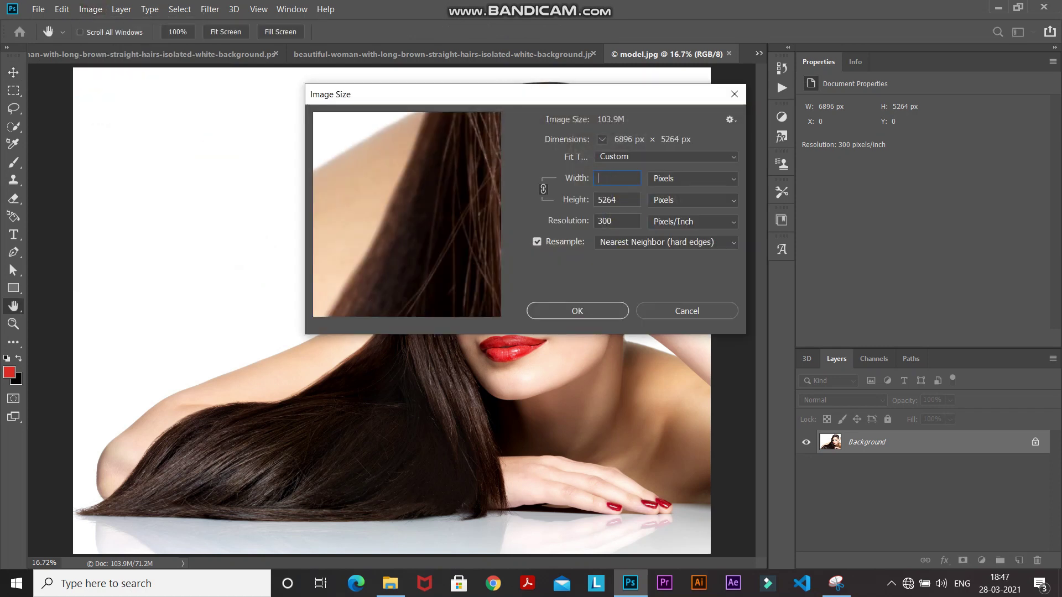
{"action": "type", "text": "1950"}
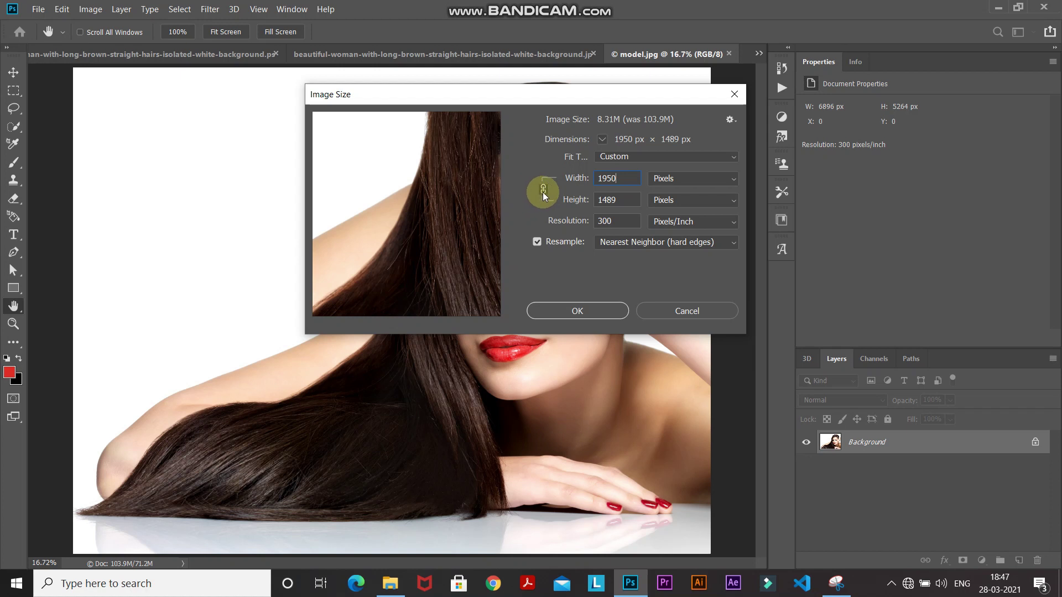
{"action": "left_click", "coordinate": [548, 312]}
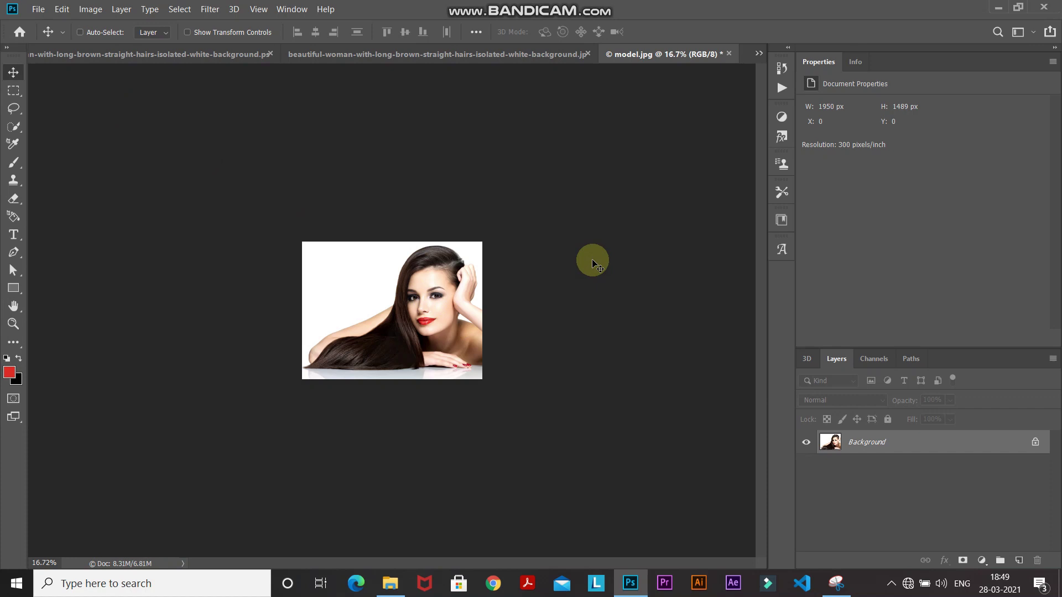
Fit the image on screen, duplicate Background as Layer 1, and convert Layer 1 to a smart object.
{"action": "key", "text": "ctrl+0"}
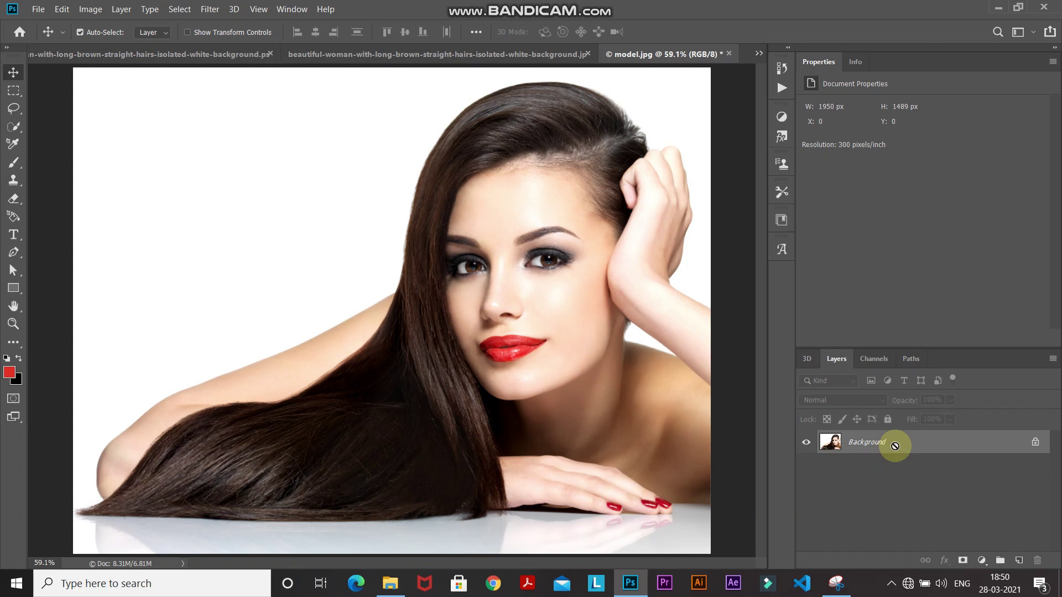
{"action": "key", "text": "ctrl+j"}
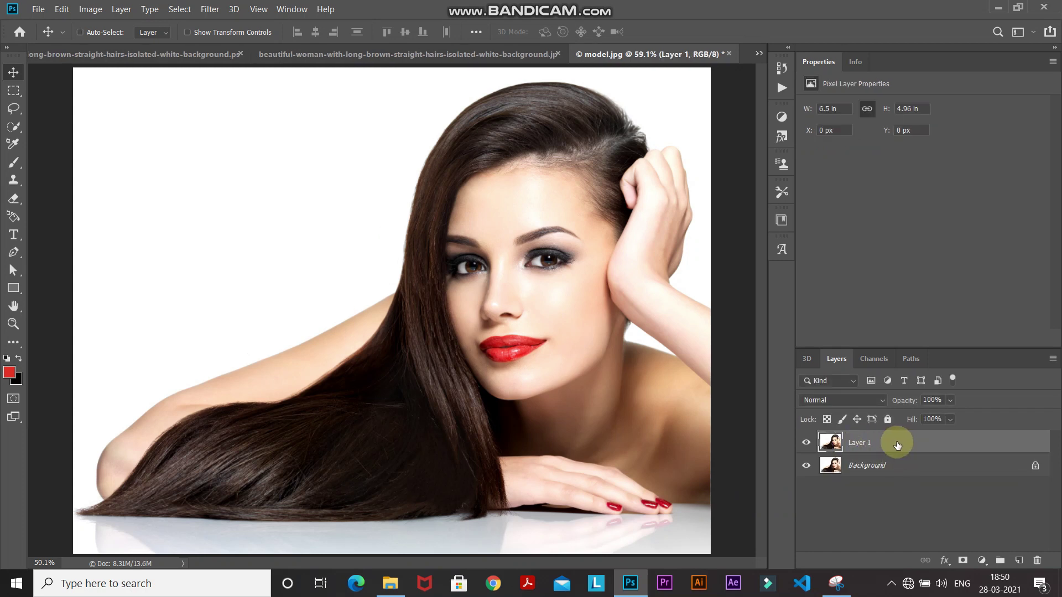
{"action": "left_click", "coordinate": [981, 444]}
{"action": "right_click", "coordinate": [981, 444]}
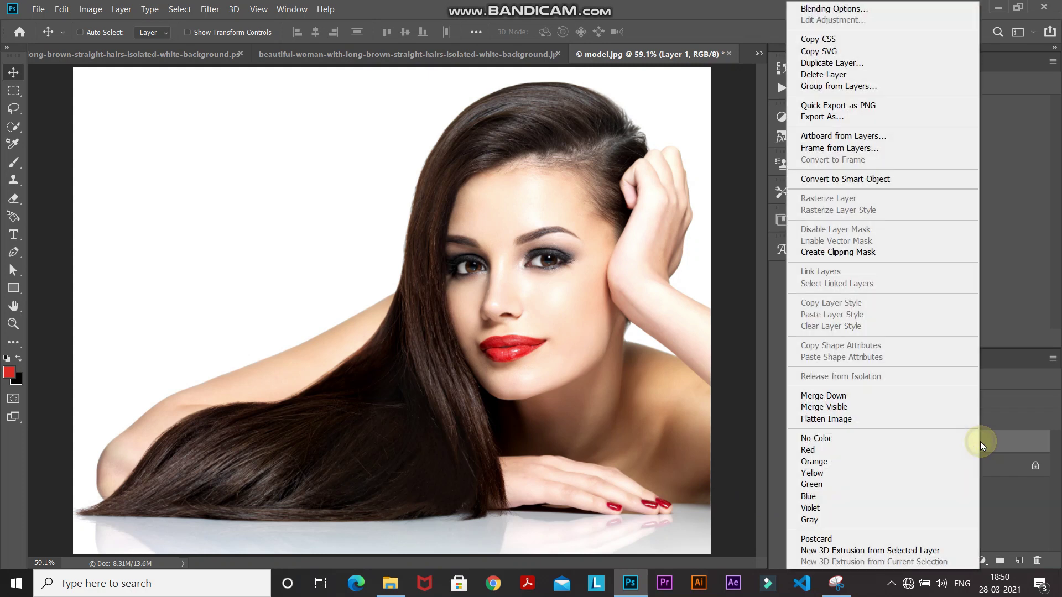
{"action": "left_click", "coordinate": [857, 179]}
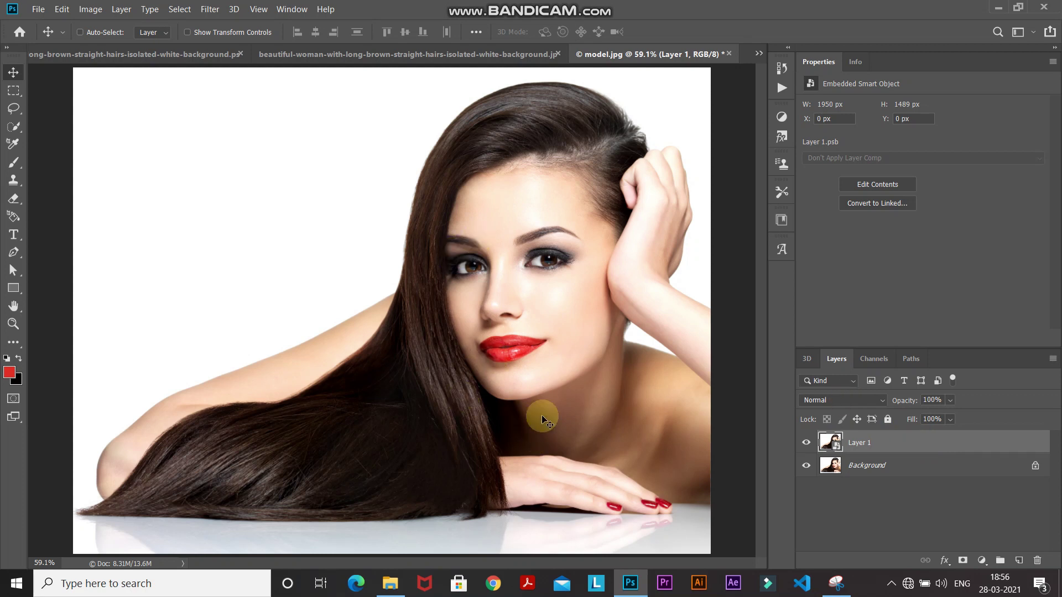
Open Smart Sharpen in legacy mode and set Amount to 55%.
{"action": "left_click", "coordinate": [206, 11]}
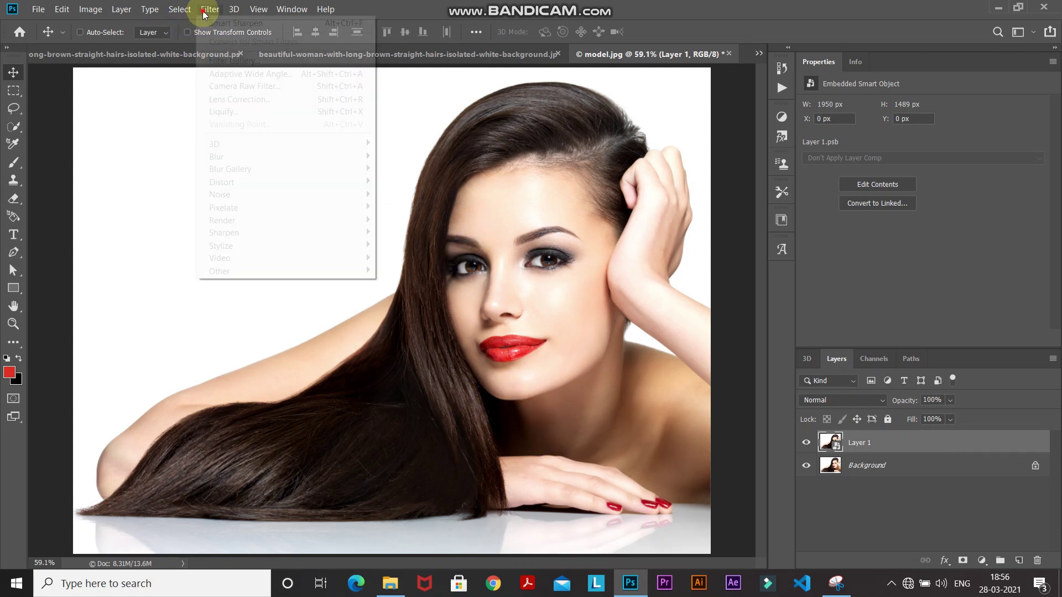
{"action": "mouse_move", "coordinate": [275, 234]}
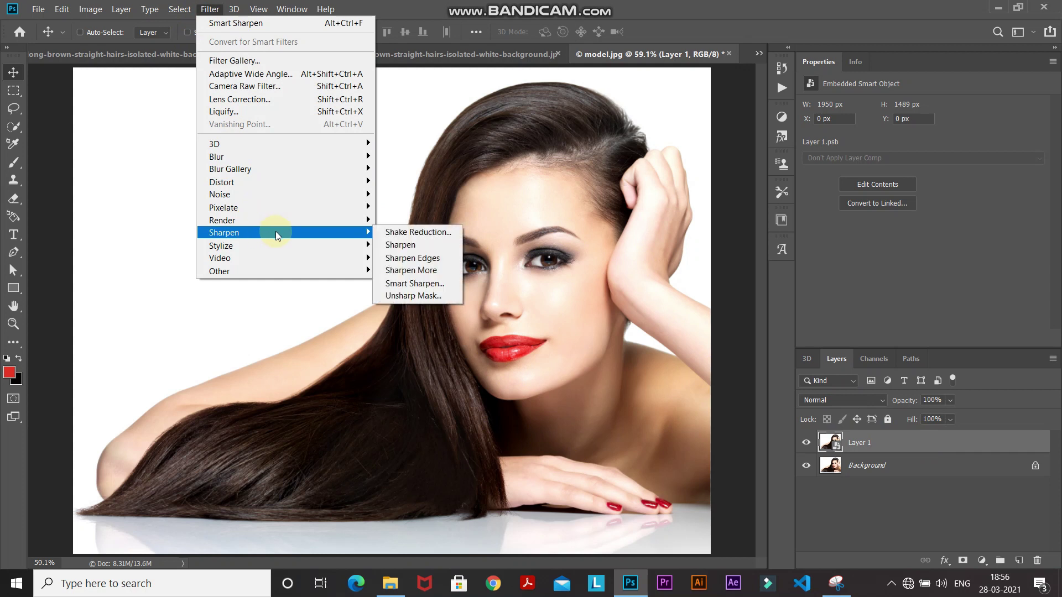
{"action": "left_click", "coordinate": [432, 289]}
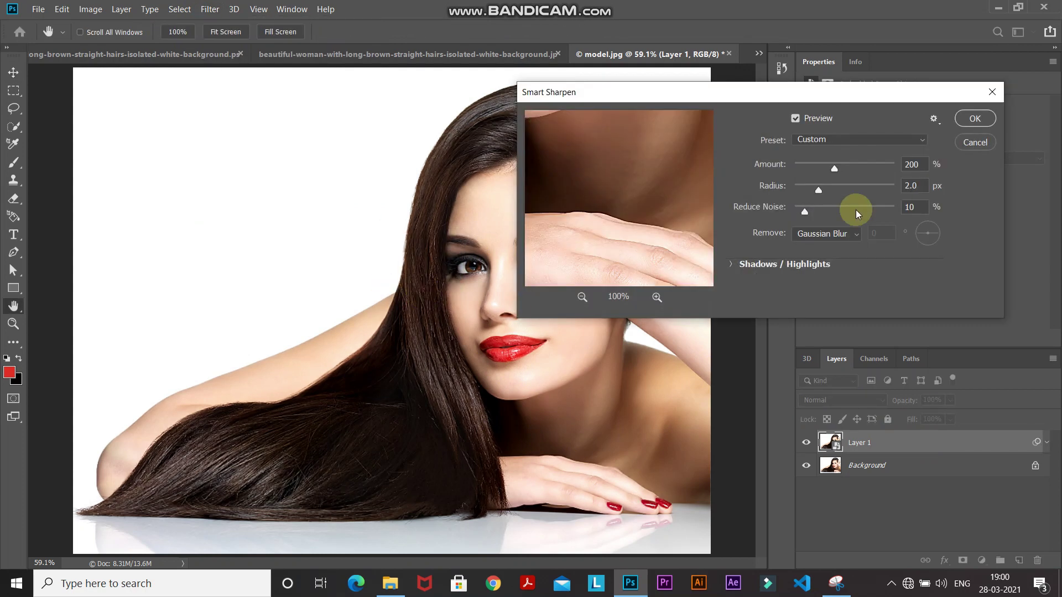
{"action": "left_click", "coordinate": [935, 118]}
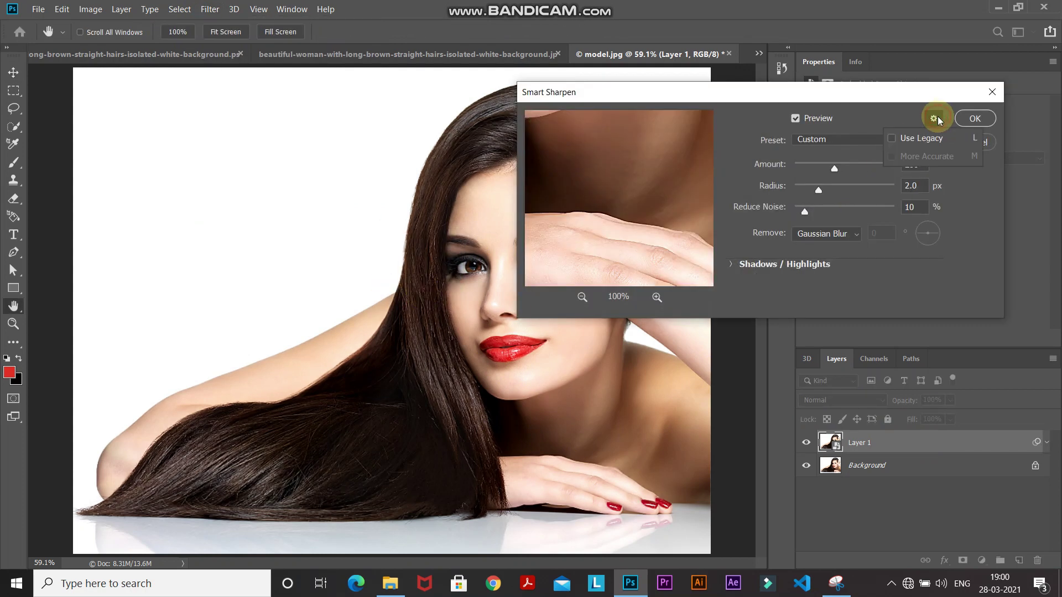
{"action": "left_click", "coordinate": [892, 140]}
{"action": "left_click", "coordinate": [941, 119]}
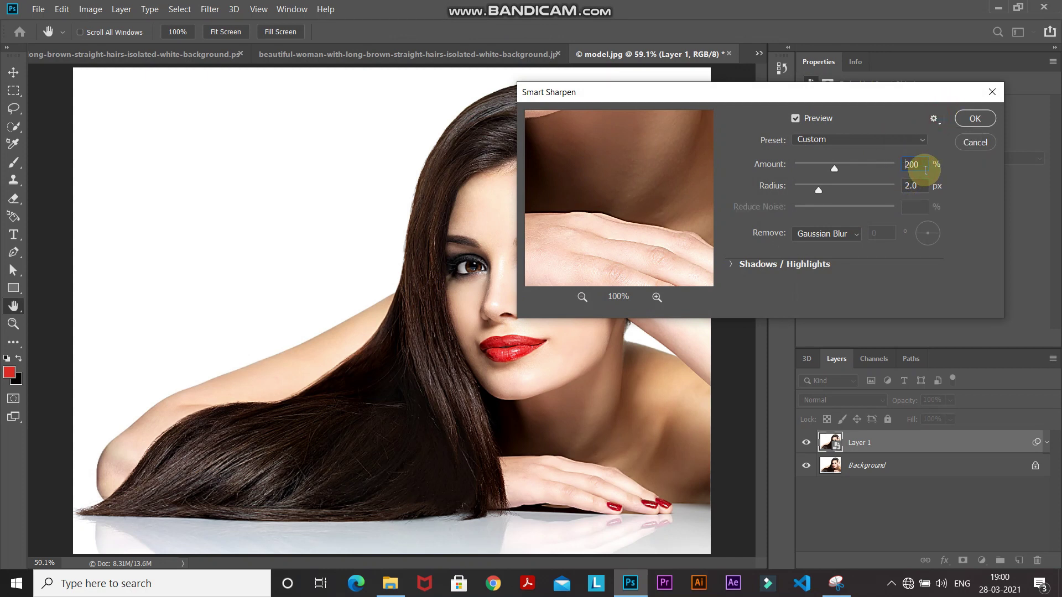
{"action": "type", "text": "55"}
{"action": "key", "text": "Tab"}
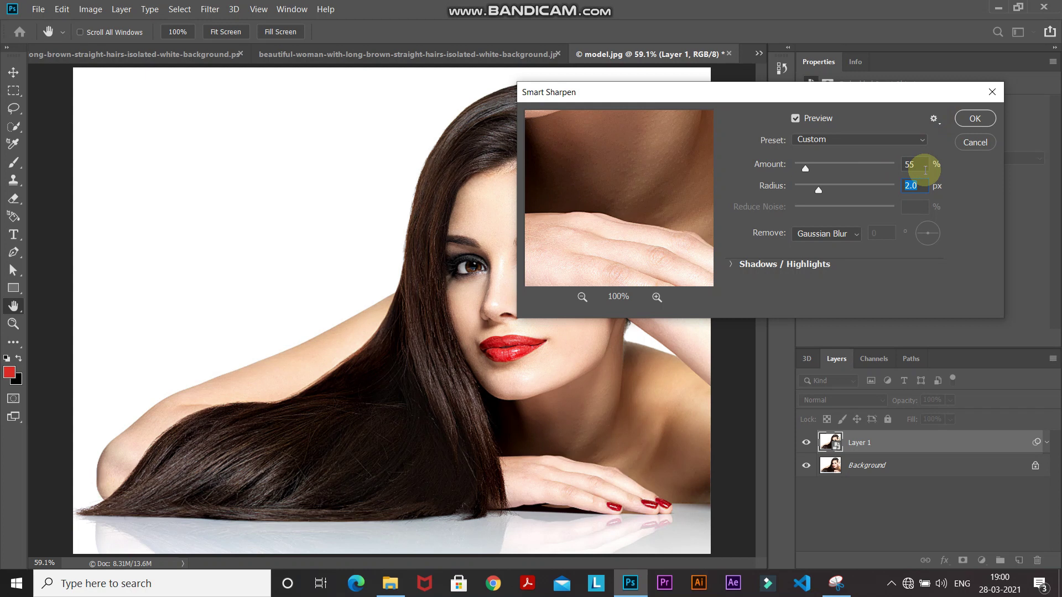
Set Radius 1.0 px with Remove Gaussian Blur, compare the preview on the face, and apply.
{"action": "left_click", "coordinate": [900, 188]}
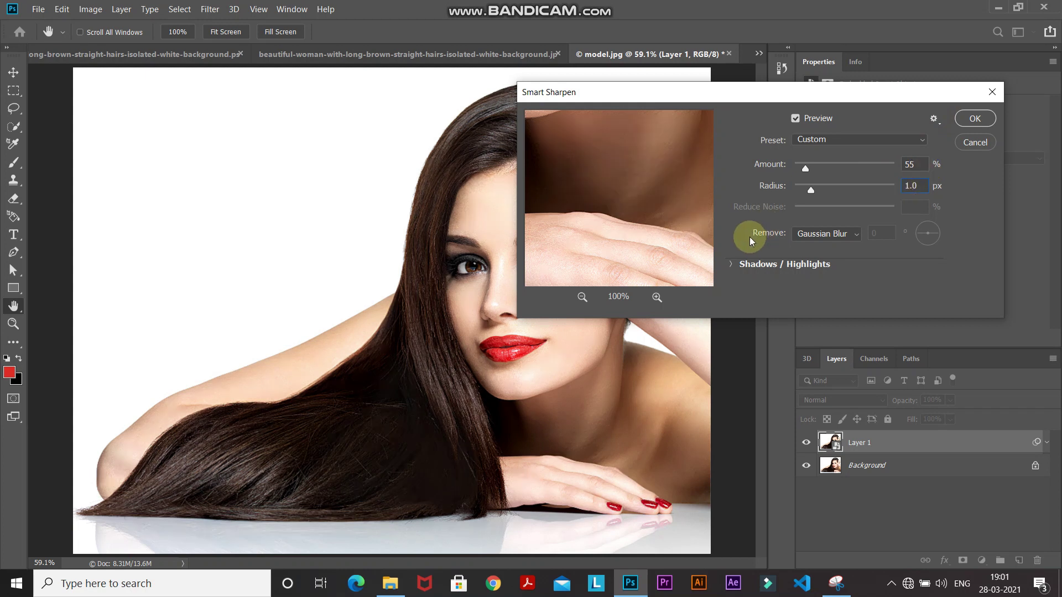
{"action": "left_click", "coordinate": [830, 234]}
{"action": "left_click", "coordinate": [821, 249]}
{"action": "left_click", "coordinate": [455, 341], "text": "ctrl"}
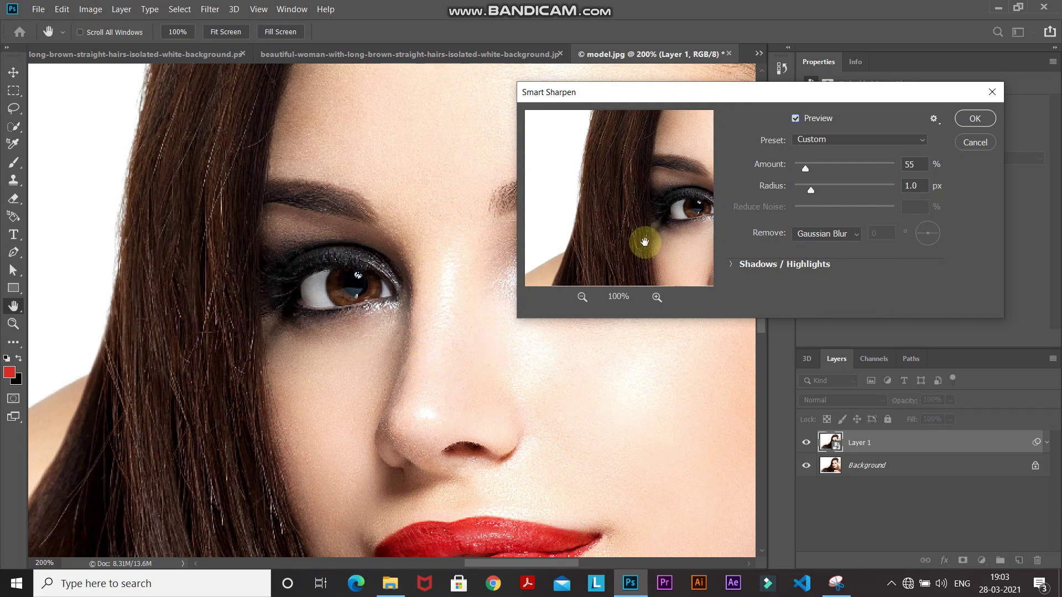
{"action": "left_click", "coordinate": [794, 119]}
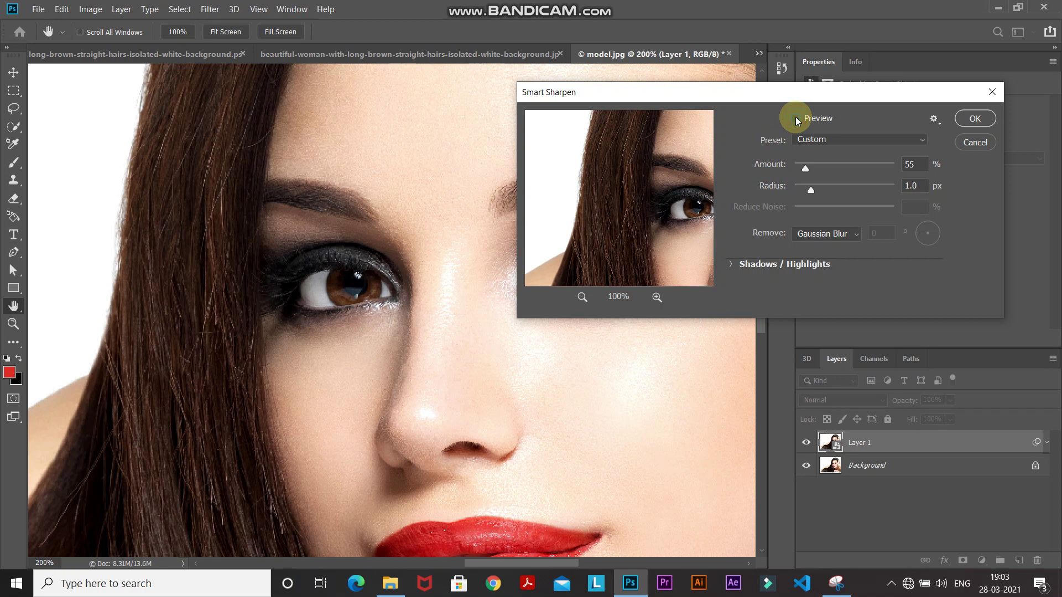
{"action": "left_click", "coordinate": [796, 120]}
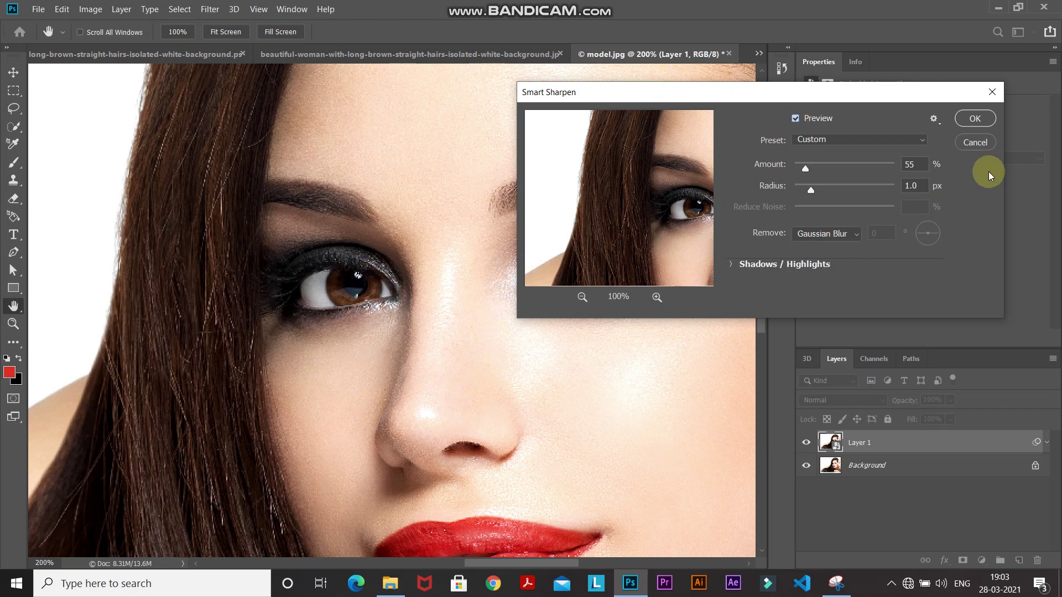
{"action": "left_click", "coordinate": [975, 119]}
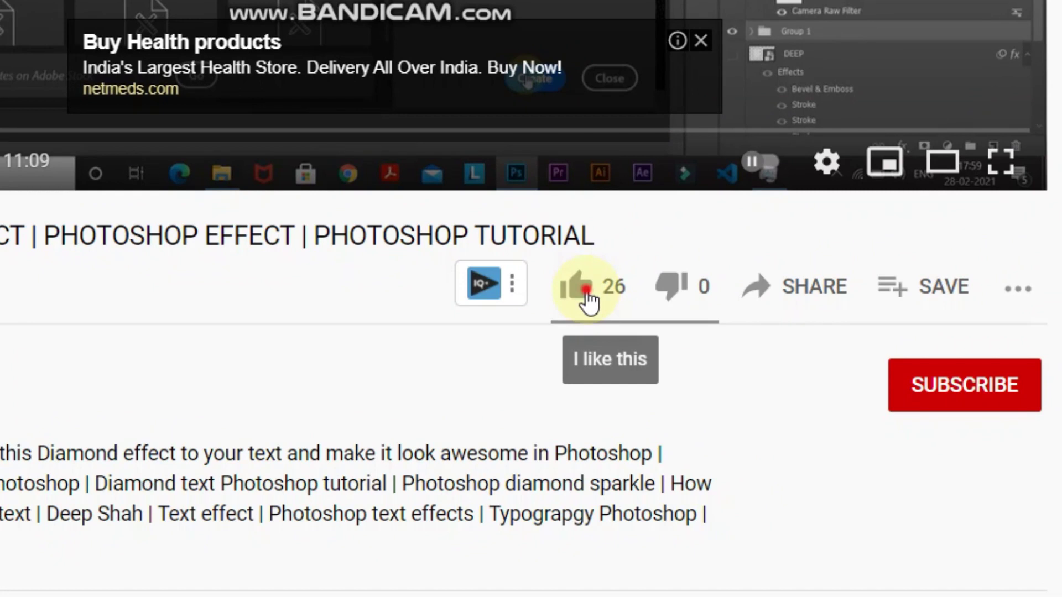
Like the YouTube video, subscribe to the channel, and set notifications to All.
{"action": "left_click", "coordinate": [588, 298]}
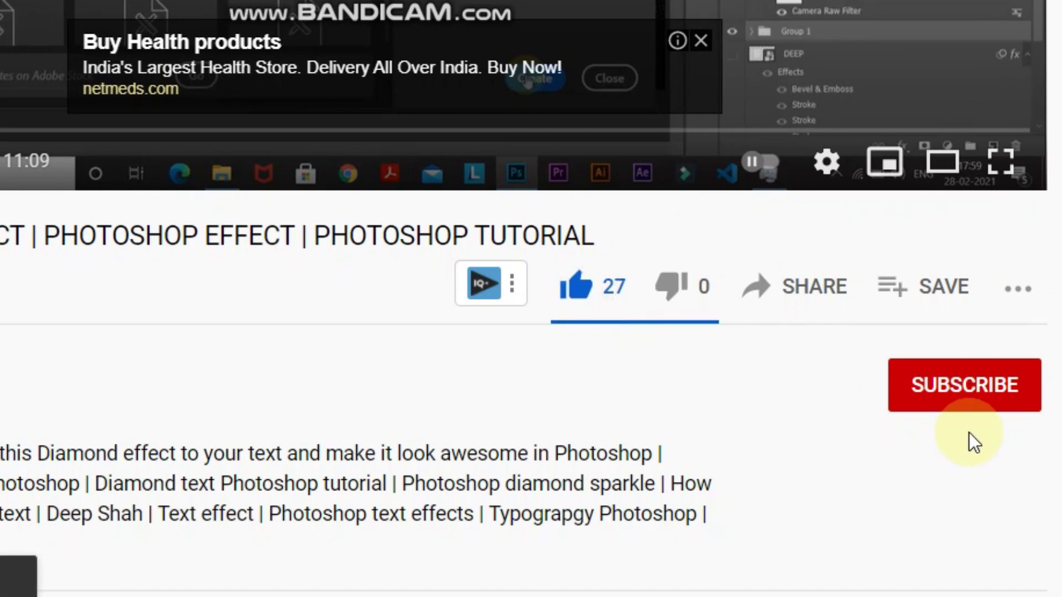
{"action": "left_click", "coordinate": [978, 394]}
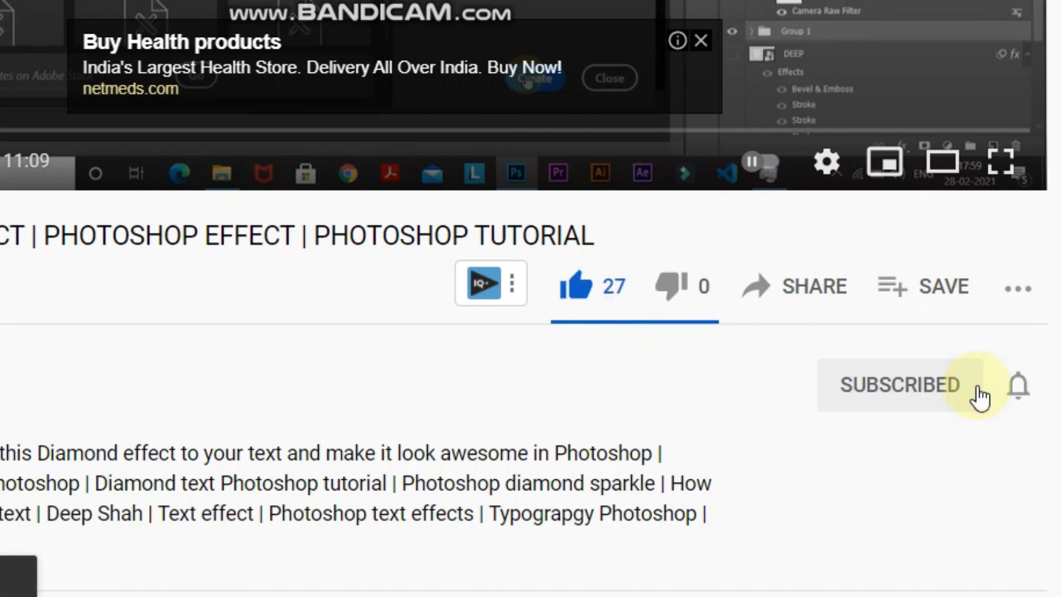
{"action": "left_click", "coordinate": [1016, 388]}
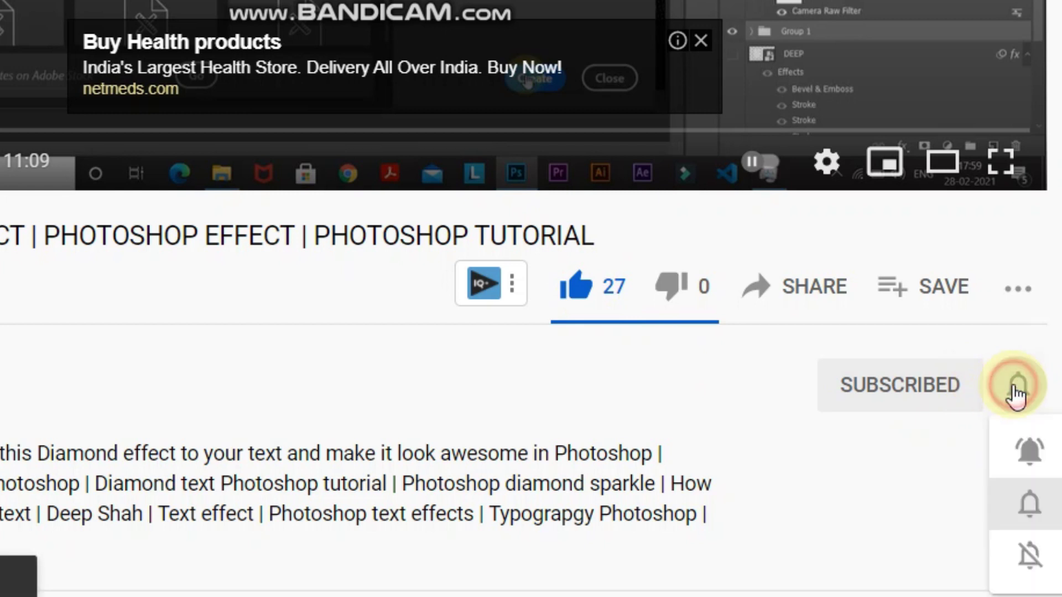
{"action": "left_click", "coordinate": [1044, 479]}
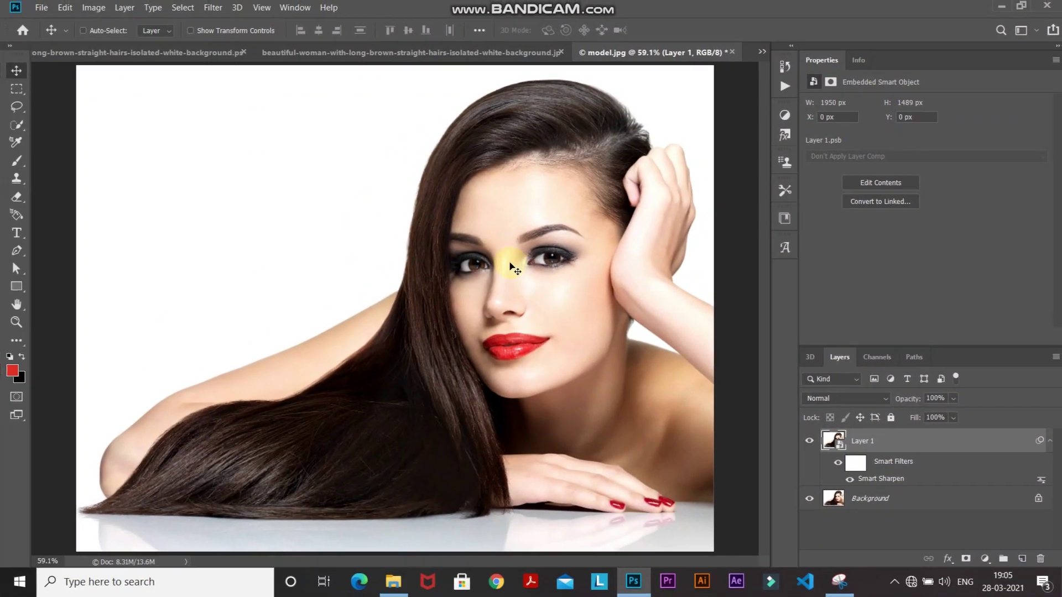
Apply Shadows/Highlights with Shadows Amount 0% and Highlights Amount 20% after comparing the preview.
{"action": "left_click", "coordinate": [93, 6]}
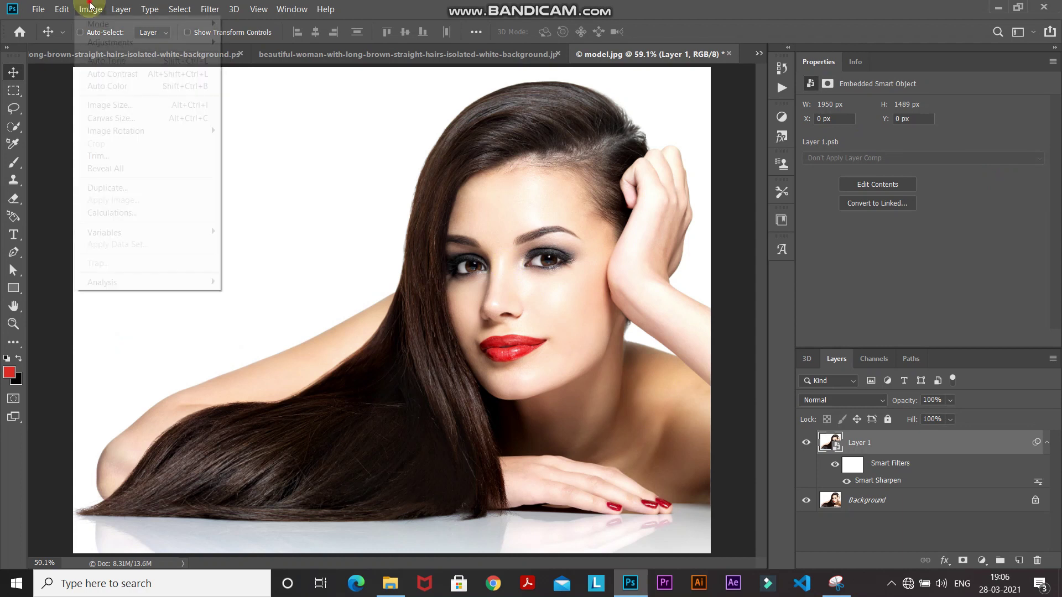
{"action": "mouse_move", "coordinate": [125, 43]}
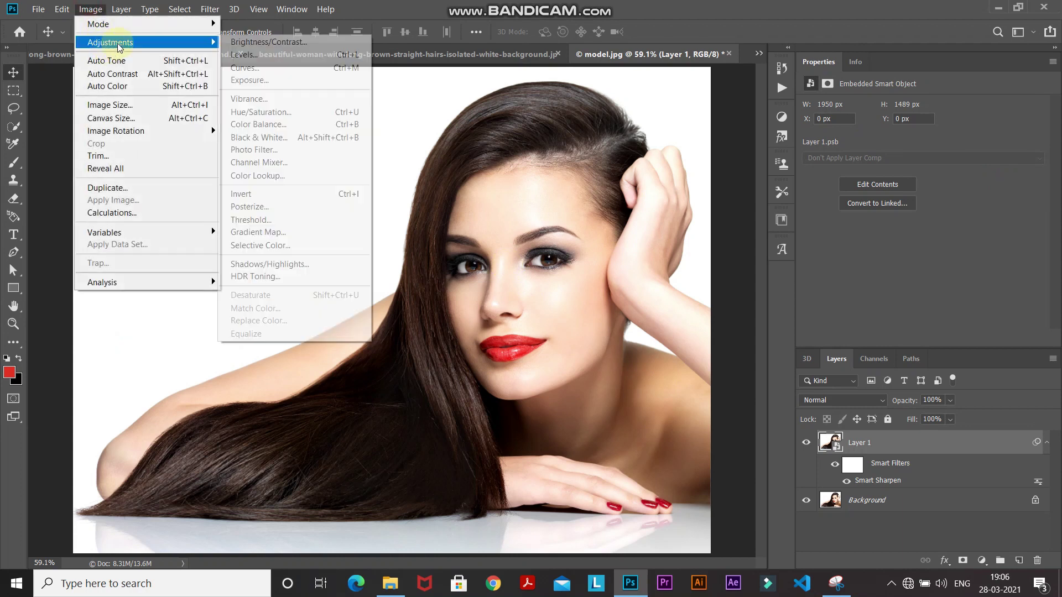
{"action": "left_click", "coordinate": [284, 265]}
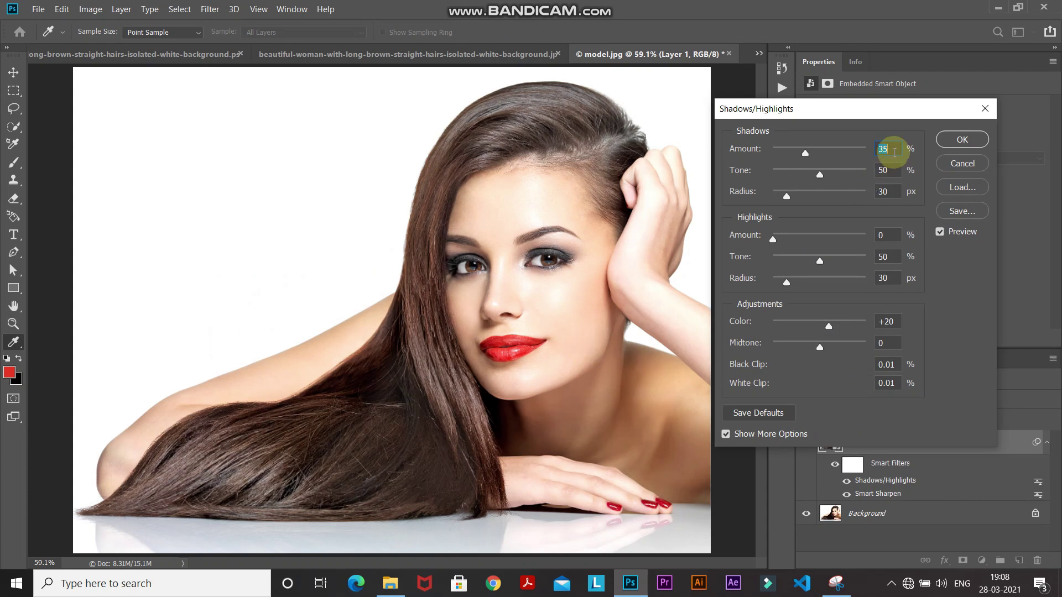
{"action": "type", "text": "0"}
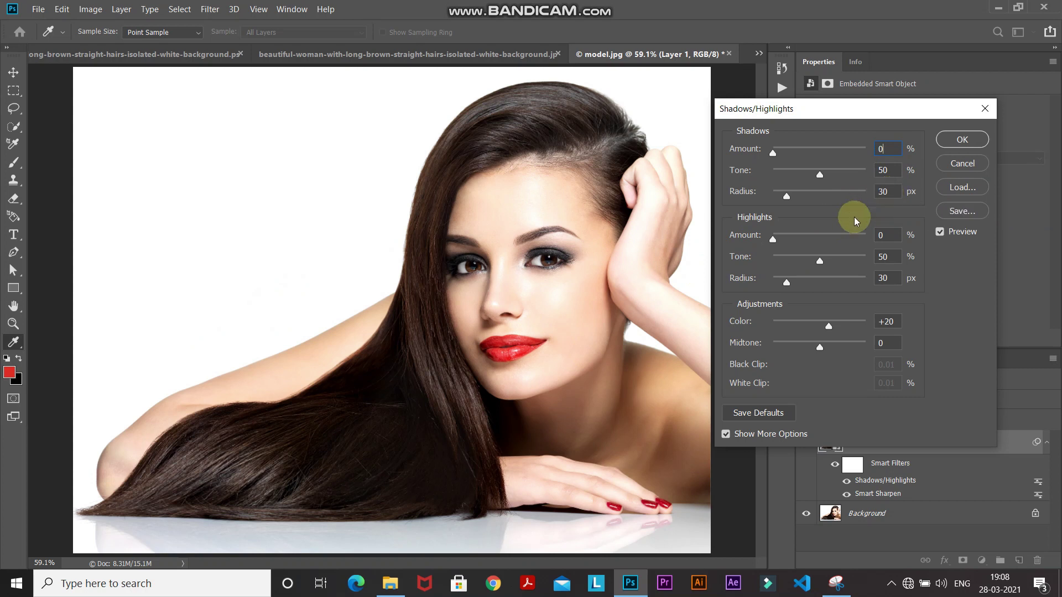
{"action": "double_click", "coordinate": [886, 235]}
{"action": "type", "text": "20"}
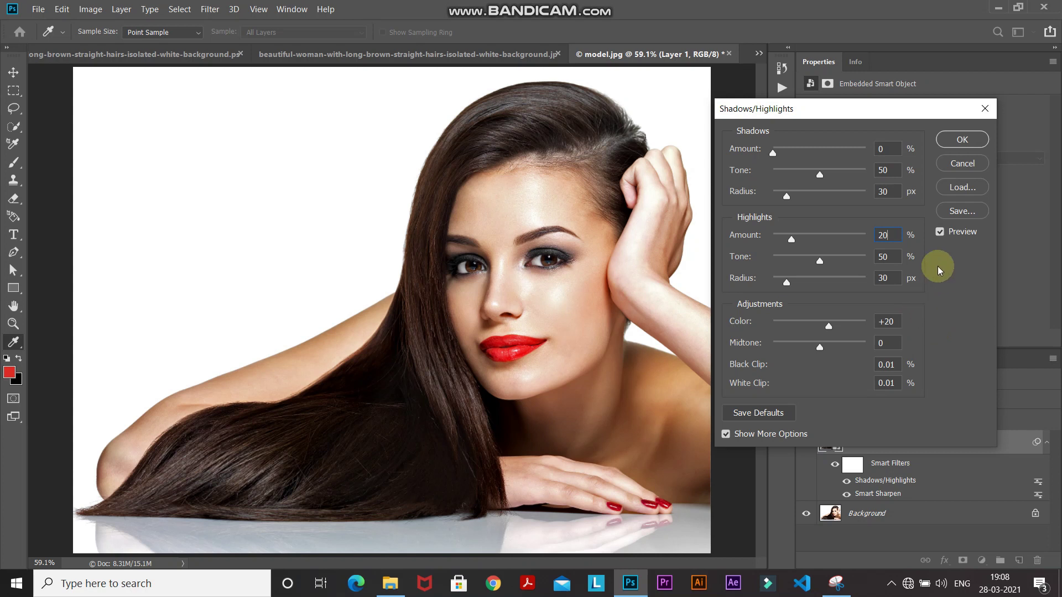
{"action": "left_click", "coordinate": [940, 236]}
{"action": "left_click", "coordinate": [940, 234]}
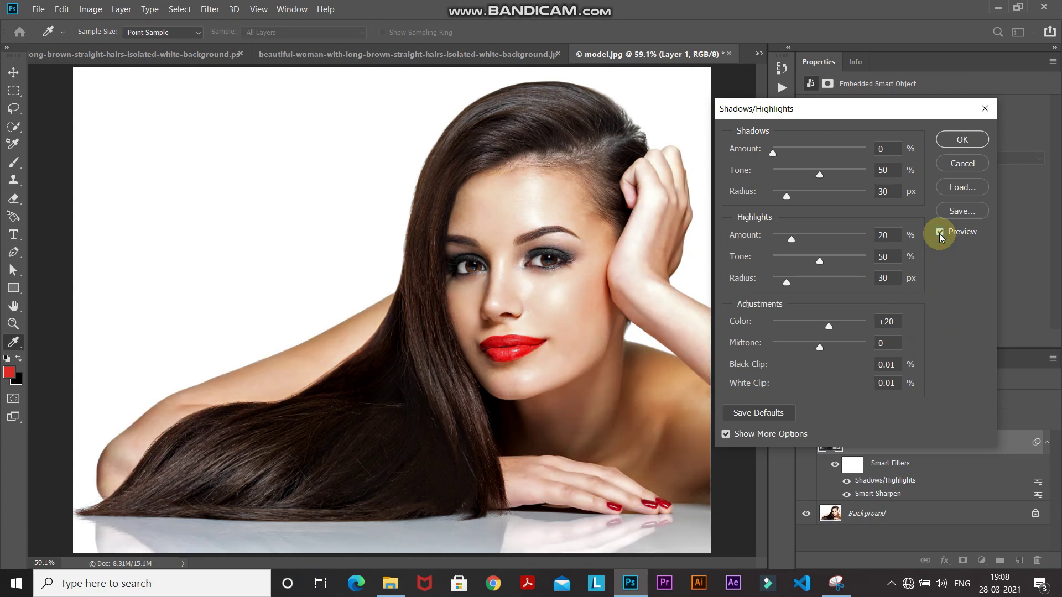
{"action": "left_click", "coordinate": [949, 140]}
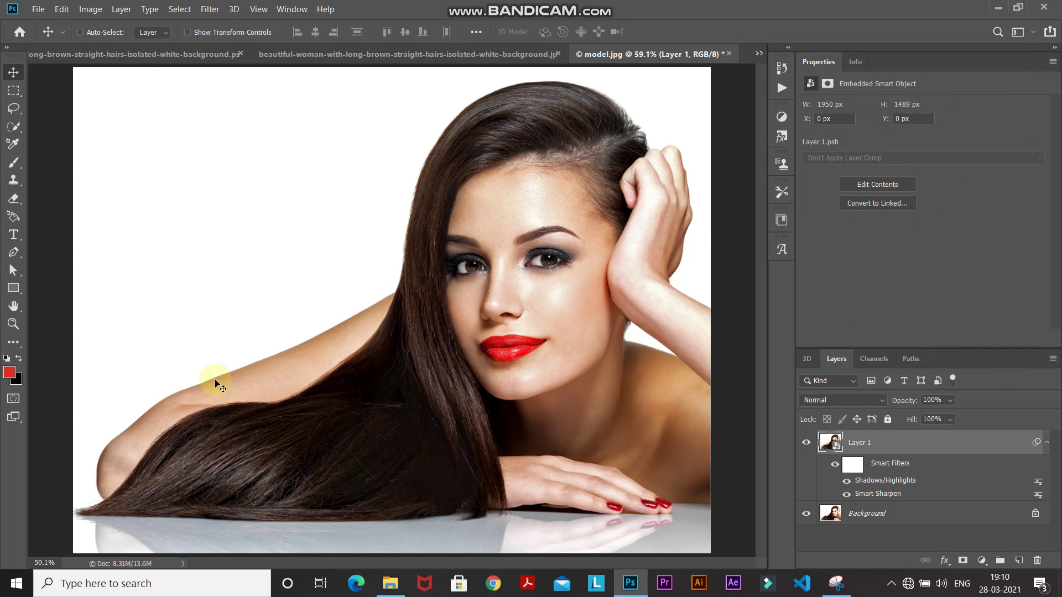
Apply Unsharp Mask at Amount 100%, Radius 6.0 px, Threshold 3 levels after a preview check.
{"action": "left_click", "coordinate": [210, 10]}
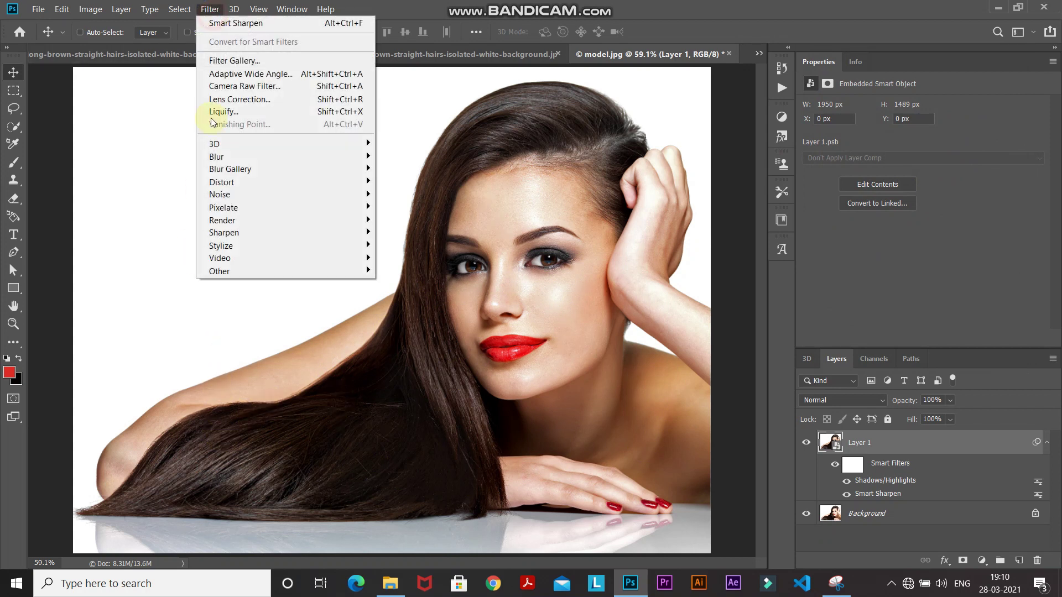
{"action": "mouse_move", "coordinate": [245, 233]}
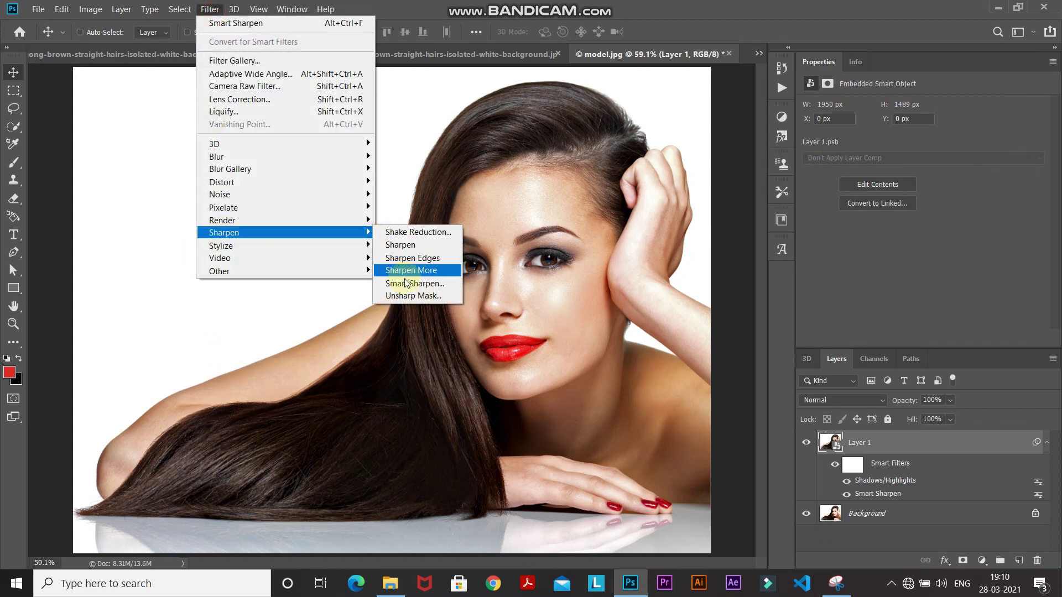
{"action": "left_click", "coordinate": [413, 296]}
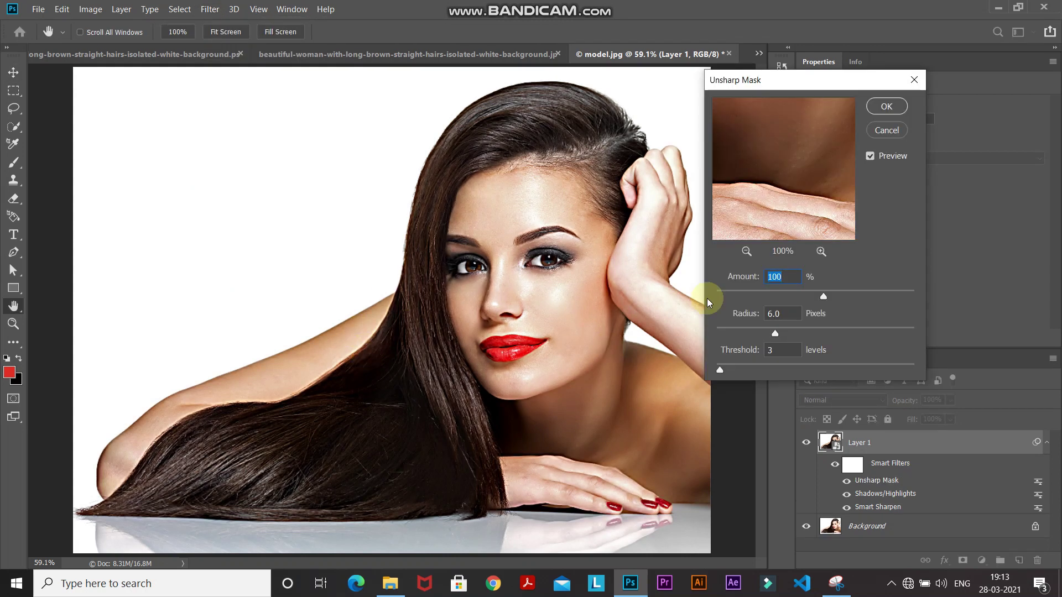
{"action": "left_click", "coordinate": [782, 276]}
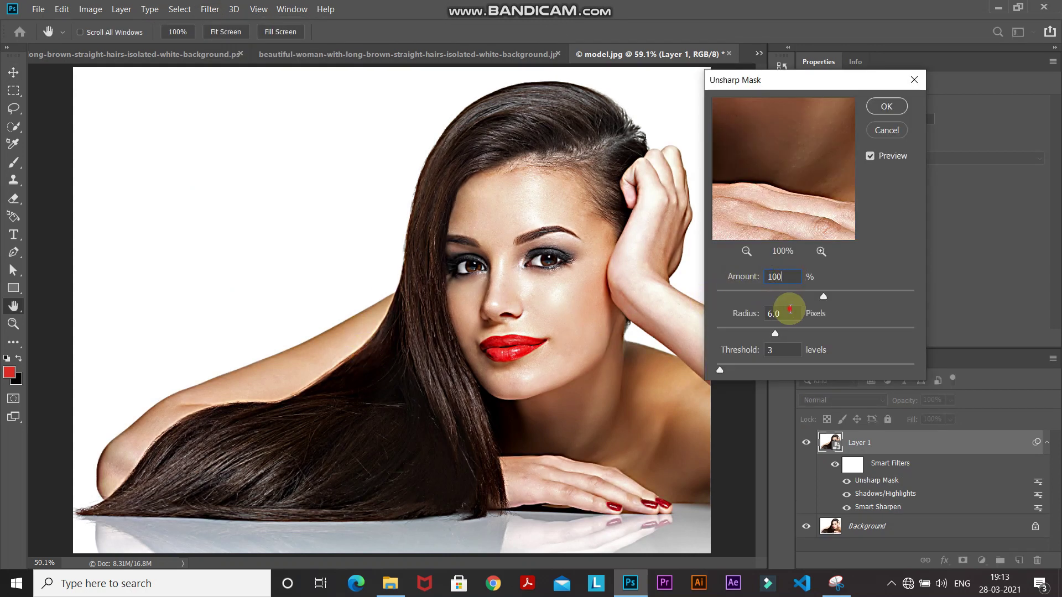
{"action": "left_click", "coordinate": [780, 350]}
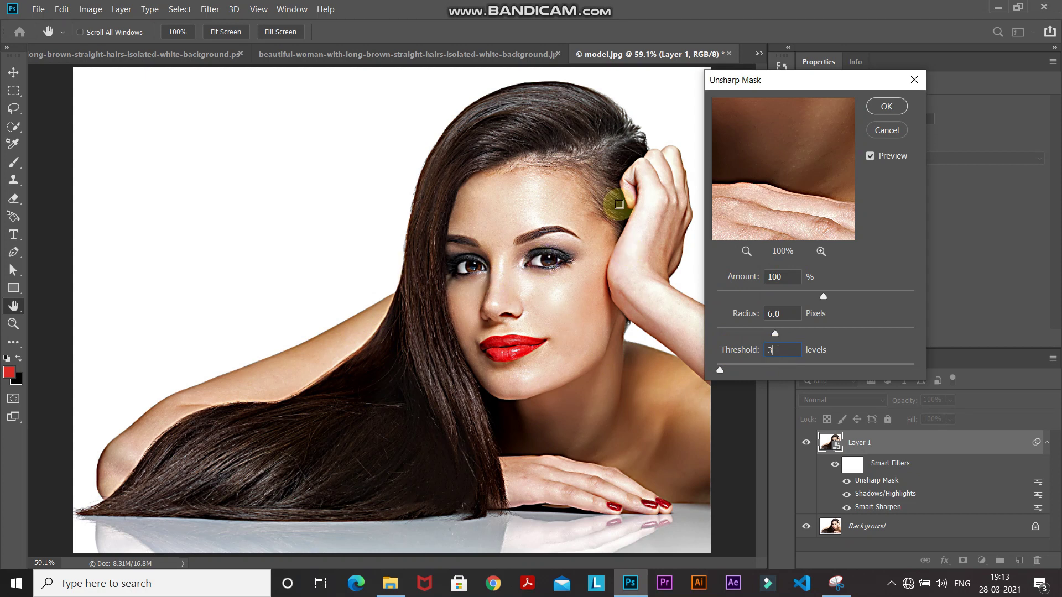
{"action": "left_click", "coordinate": [871, 158]}
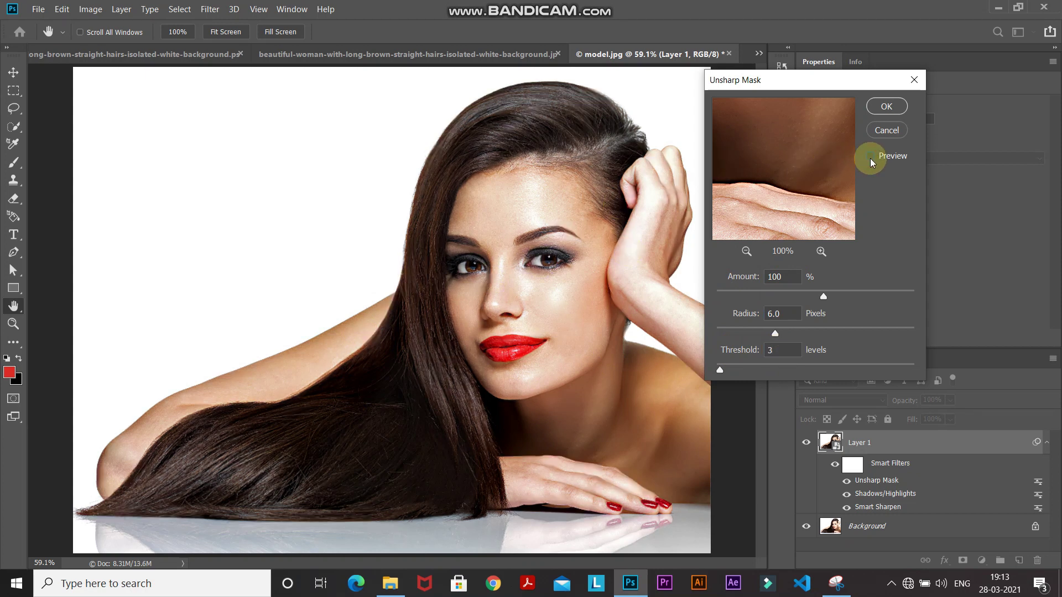
{"action": "left_click", "coordinate": [871, 158]}
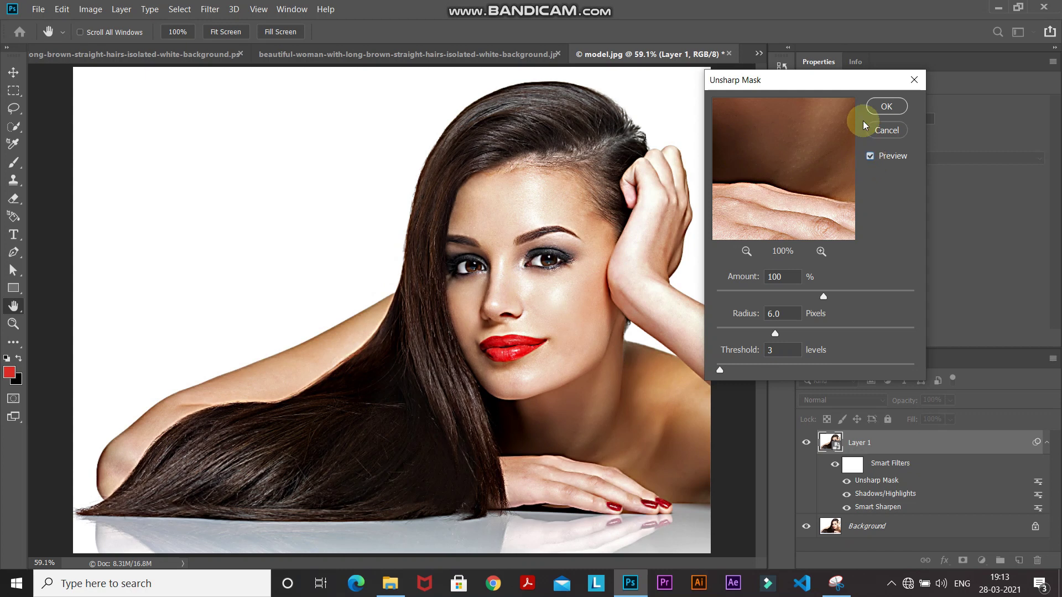
{"action": "left_click", "coordinate": [885, 107]}
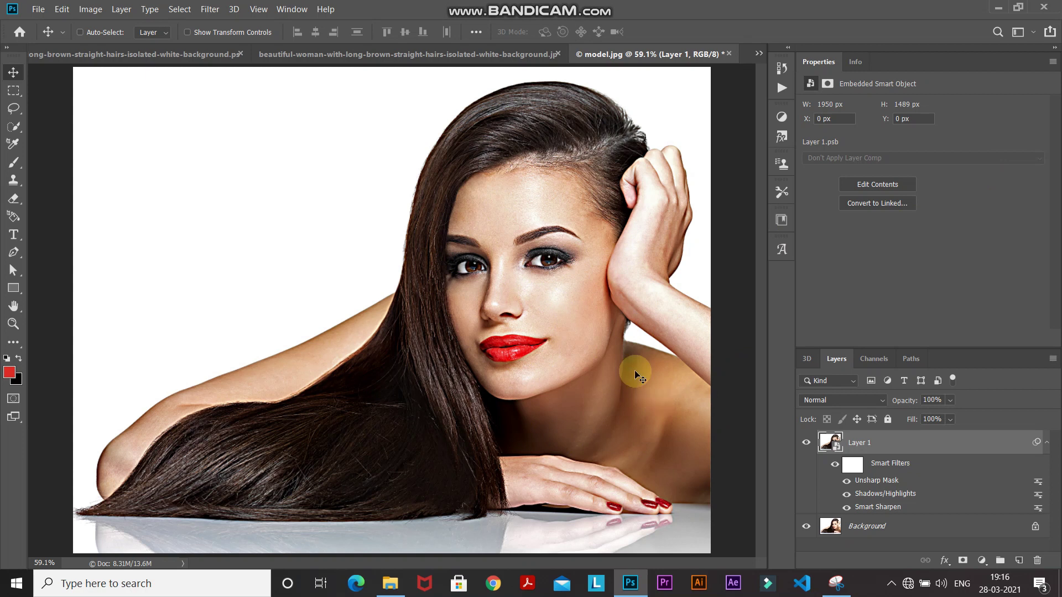
Open Reduce Noise with Strength 10 and Preserve Details, Color Noise and Sharpen Details at 0.
{"action": "left_click", "coordinate": [210, 10]}
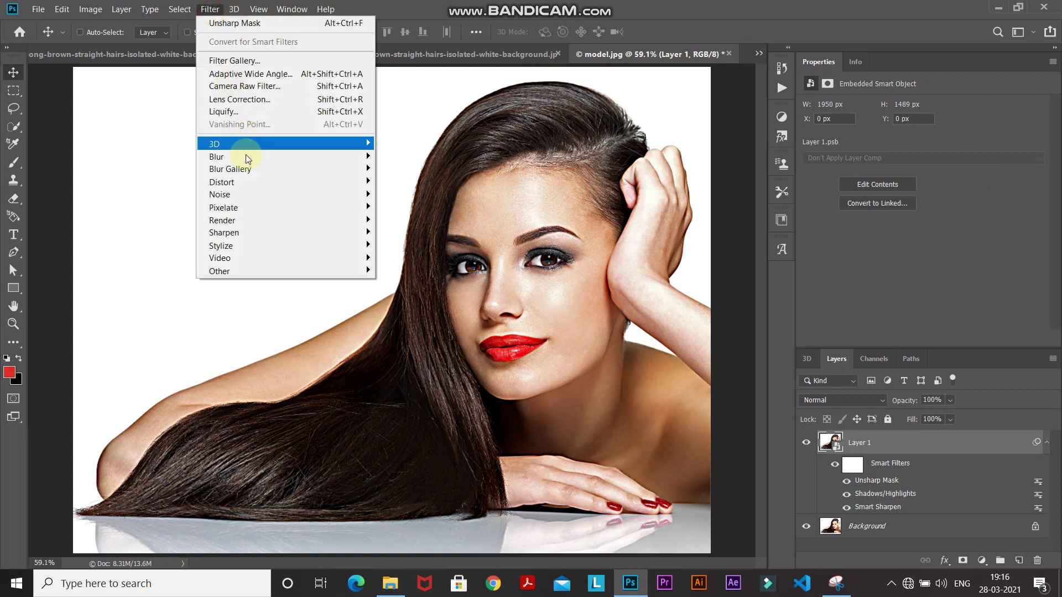
{"action": "mouse_move", "coordinate": [254, 195]}
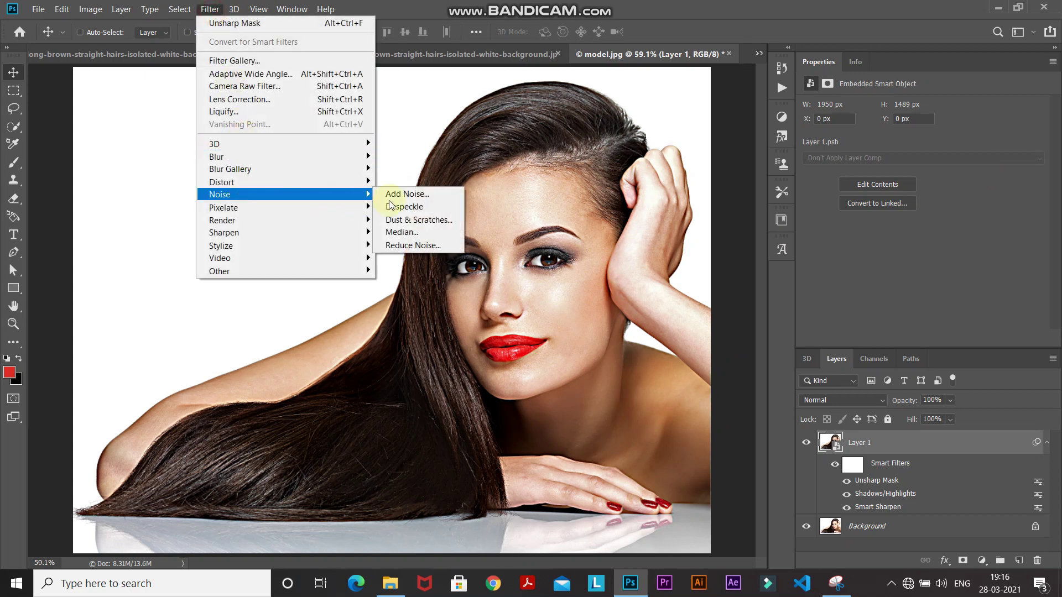
{"action": "left_click", "coordinate": [412, 246]}
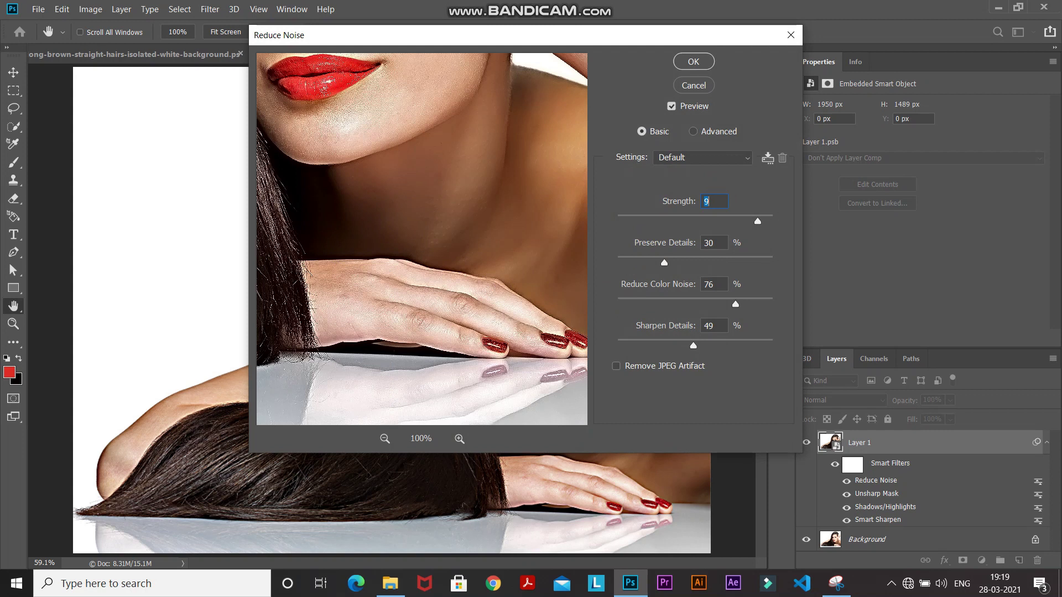
{"action": "type", "text": "00"}
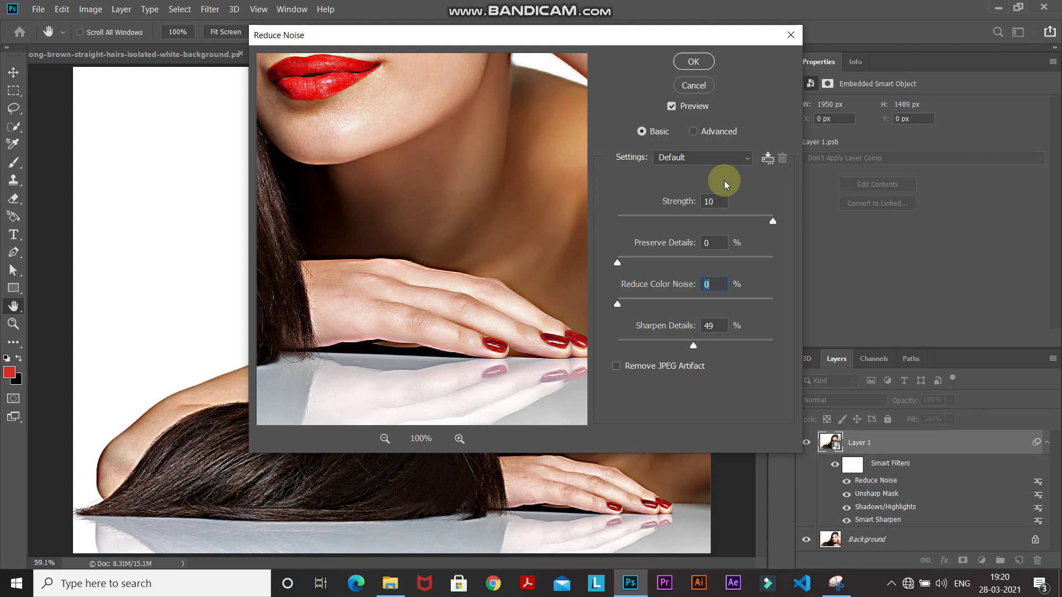
{"action": "key", "text": "Tab"}
{"action": "type", "text": "0"}
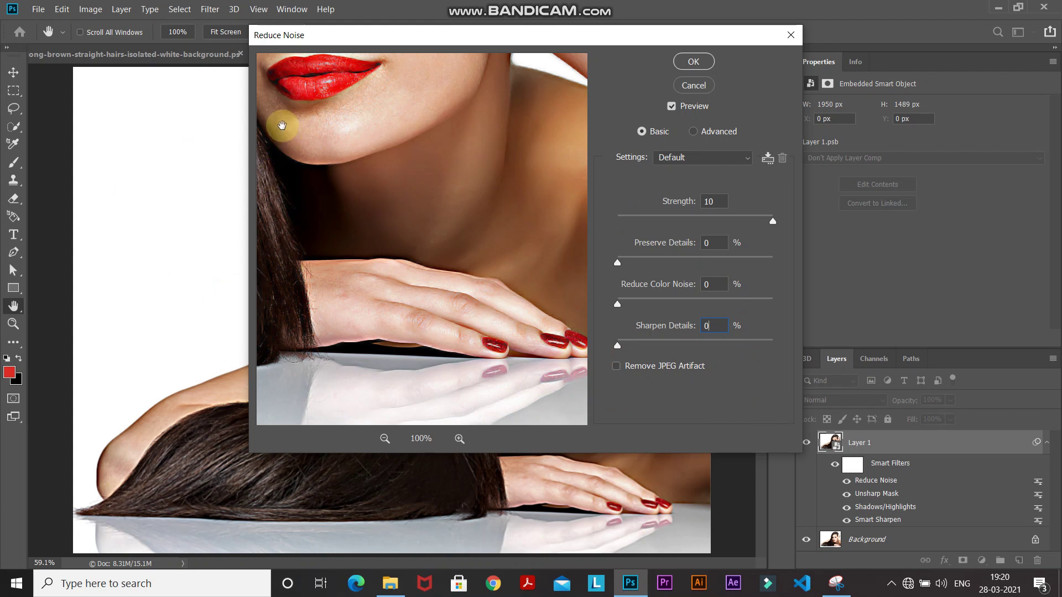
Compare the noise reduction on the face at 100% zoom and apply the filter.
{"action": "left_click_drag", "start_coordinate": [309, 42], "coordinate": [671, 60]}
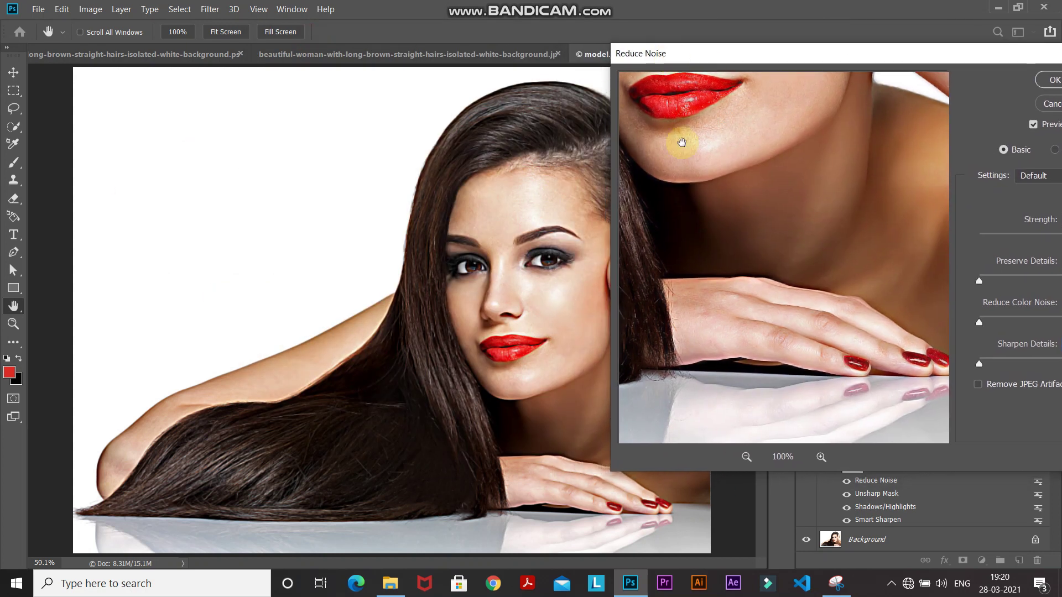
{"action": "left_click", "coordinate": [330, 288]}
{"action": "left_click", "coordinate": [330, 289]}
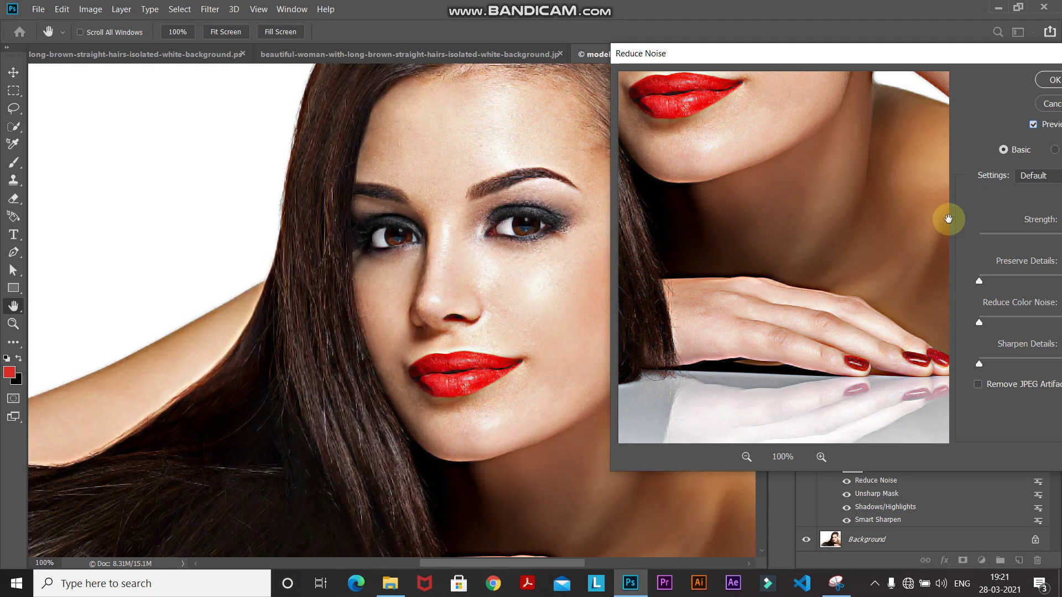
{"action": "left_click", "coordinate": [1033, 125]}
{"action": "left_click", "coordinate": [1033, 125]}
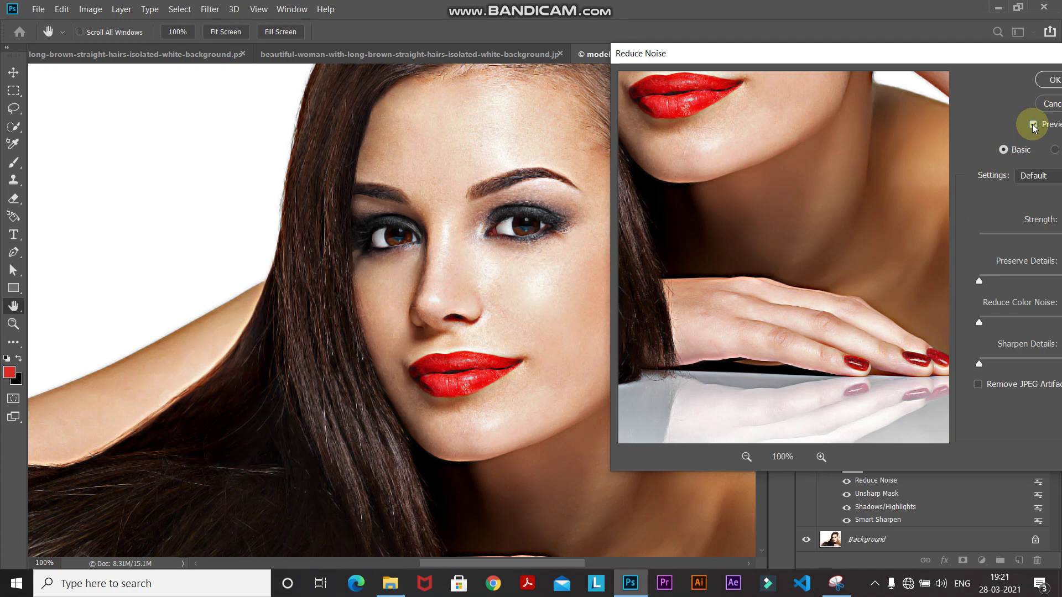
{"action": "left_click", "coordinate": [1048, 82]}
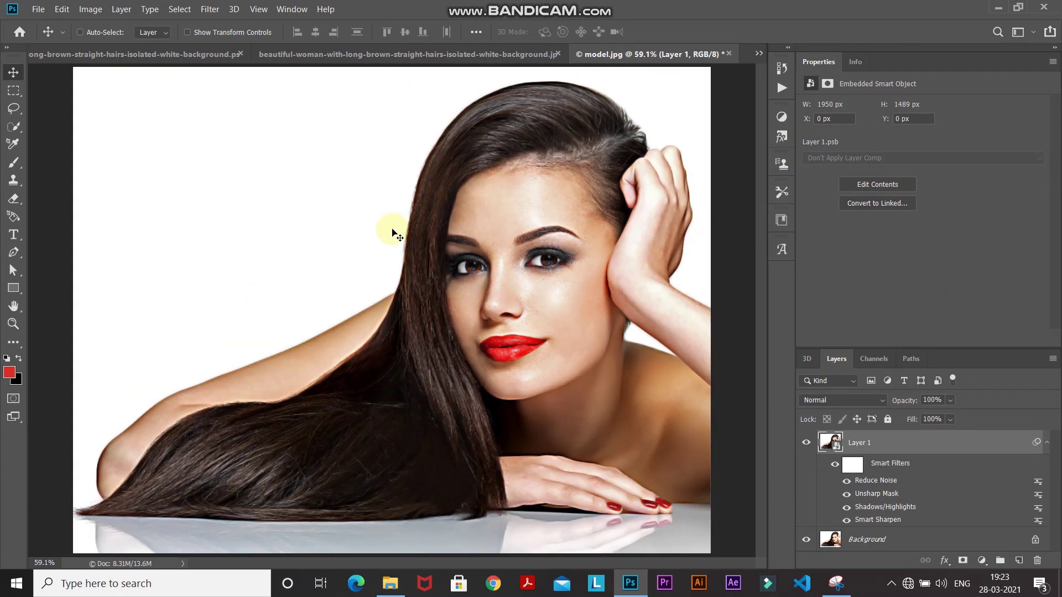
Open a second Smart Sharpen and set Amount 230% and Radius 2.3 px.
{"action": "left_click", "coordinate": [210, 10]}
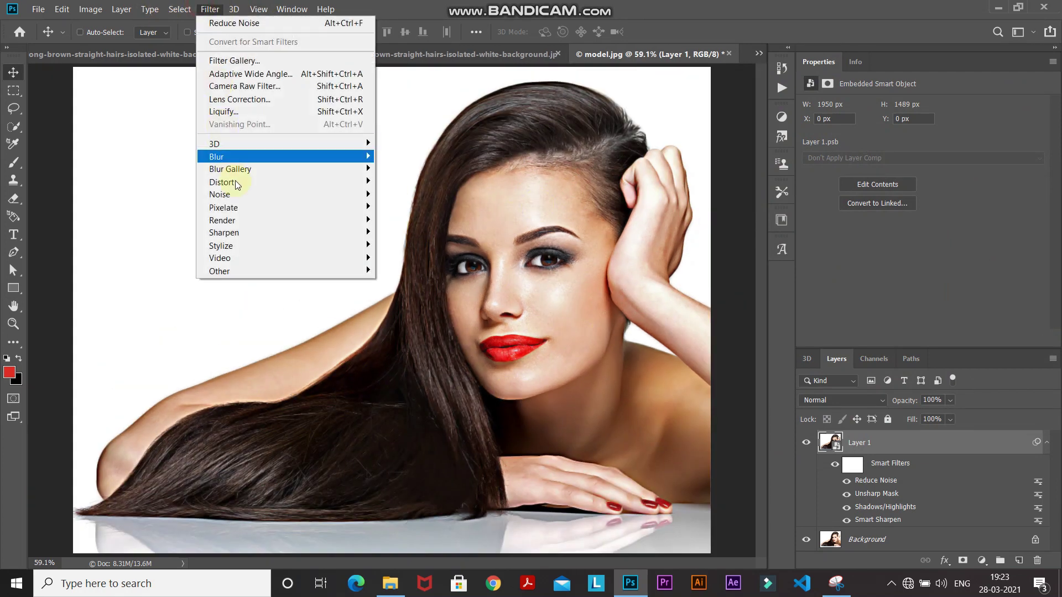
{"action": "mouse_move", "coordinate": [261, 233]}
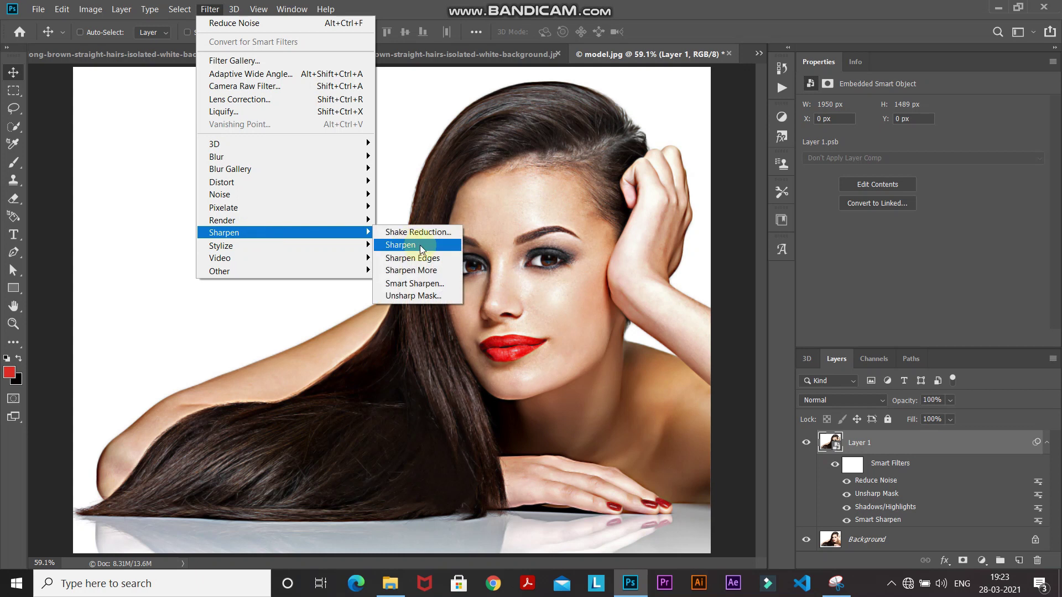
{"action": "left_click", "coordinate": [421, 283]}
{"action": "left_click", "coordinate": [915, 164]}
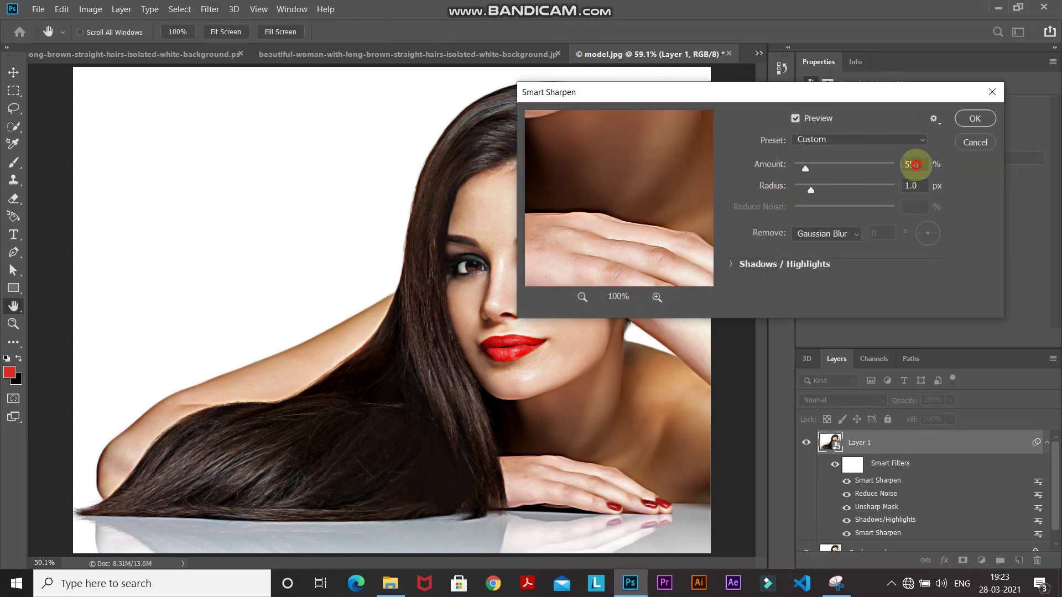
{"action": "type", "text": "230"}
{"action": "key", "text": "Tab"}
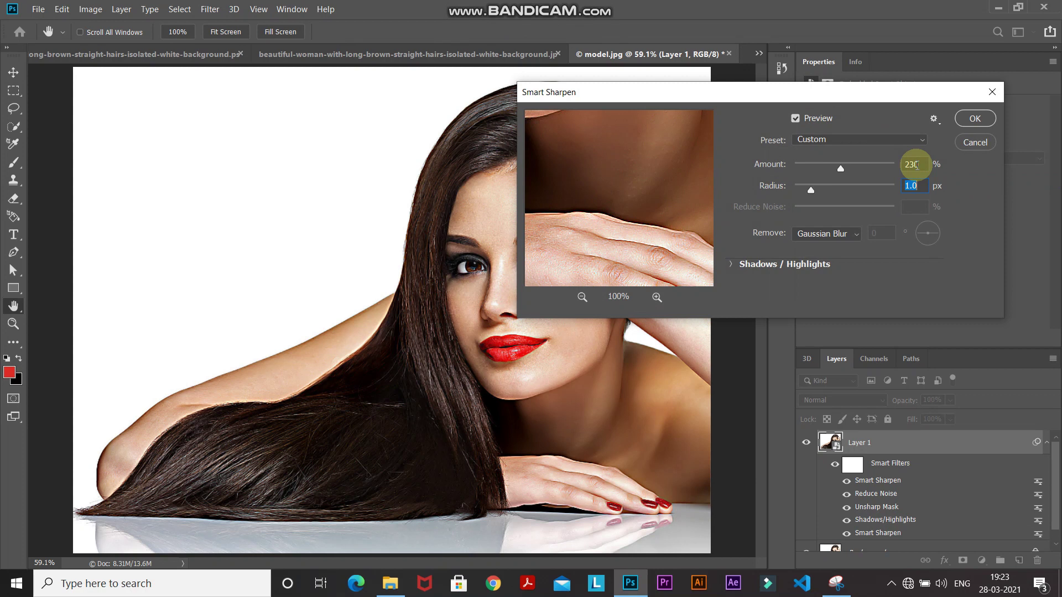
{"action": "type", "text": "2.3"}
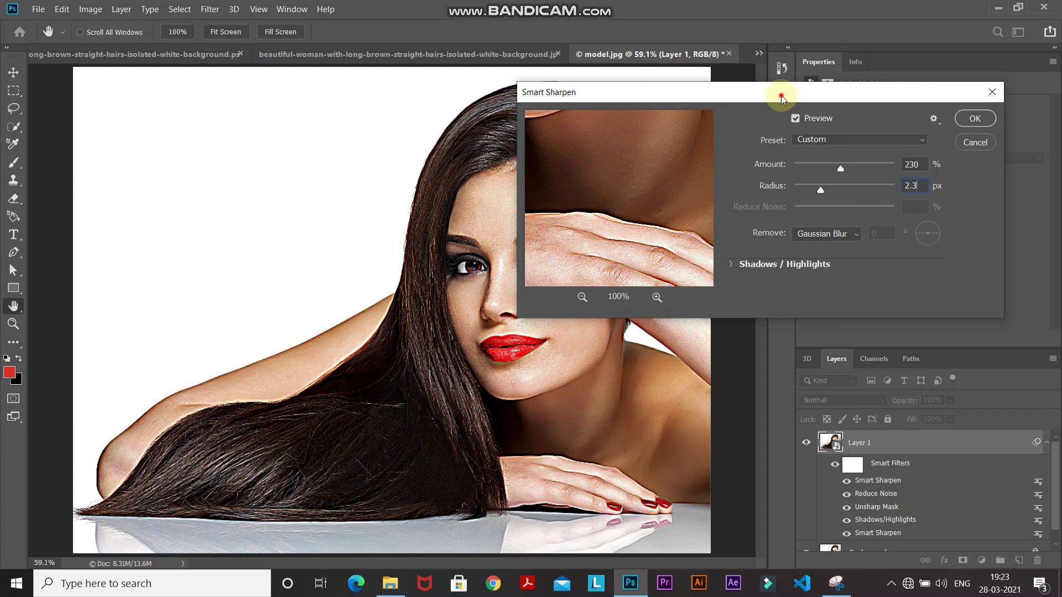
Compare the sharpening preview against the original portrait and apply the filter.
{"action": "left_click_drag", "start_coordinate": [782, 98], "coordinate": [860, 96]}
{"action": "left_click", "coordinate": [874, 118]}
{"action": "left_click", "coordinate": [873, 118]}
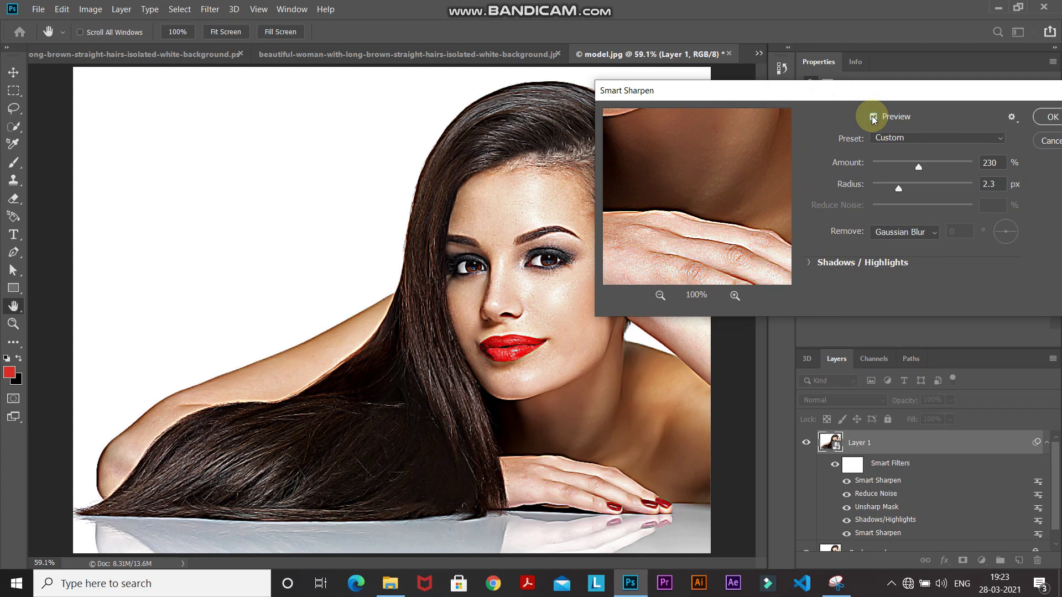
{"action": "left_click", "coordinate": [1047, 118]}
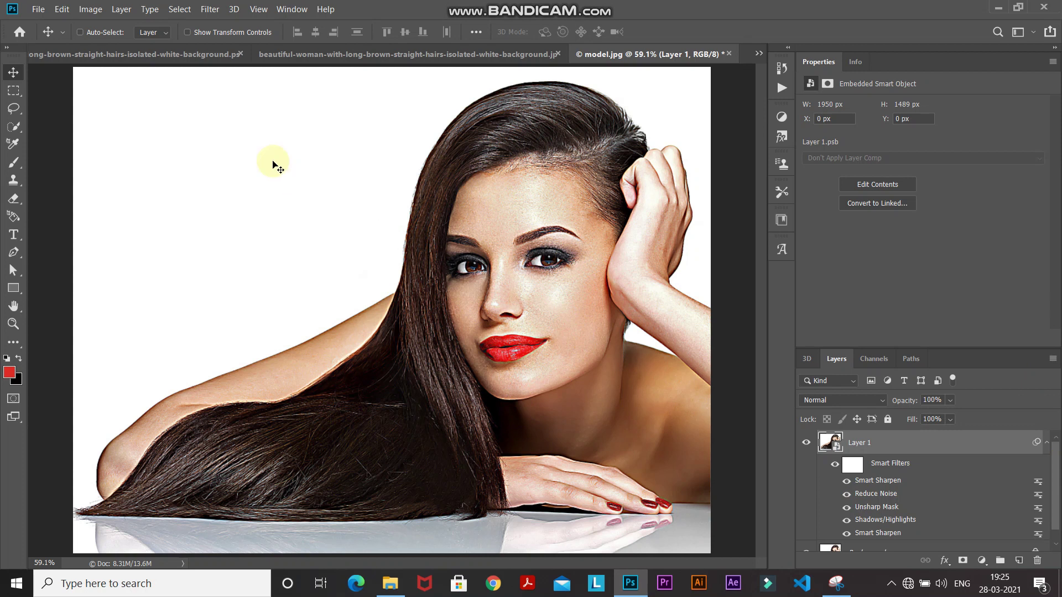
Open Reduce Noise with Strength 9, Preserve Details 30%, Color Noise 76%, Sharpen Details 48%.
{"action": "left_click", "coordinate": [210, 9]}
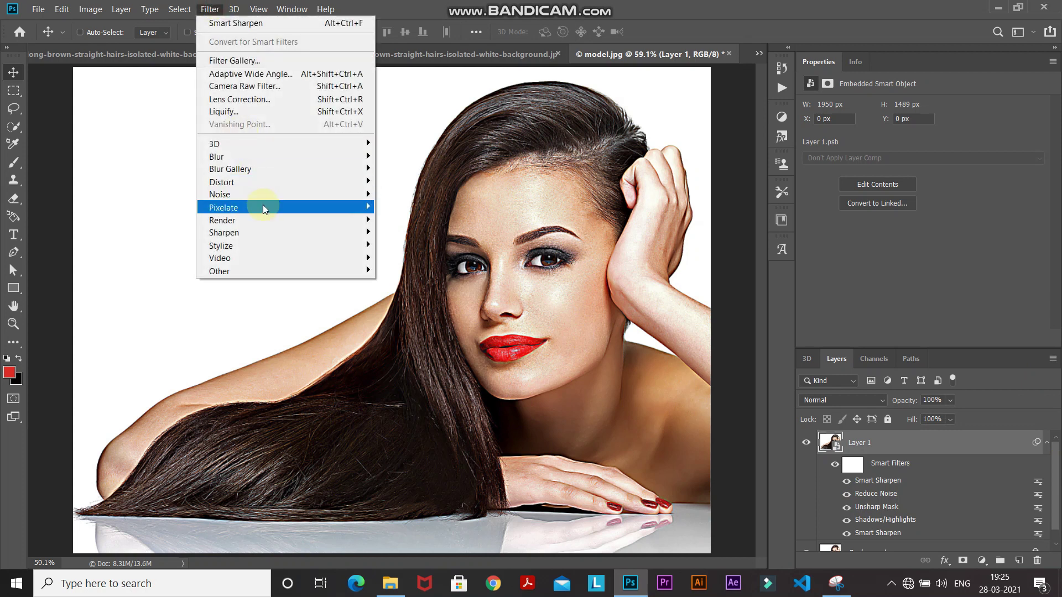
{"action": "mouse_move", "coordinate": [263, 194]}
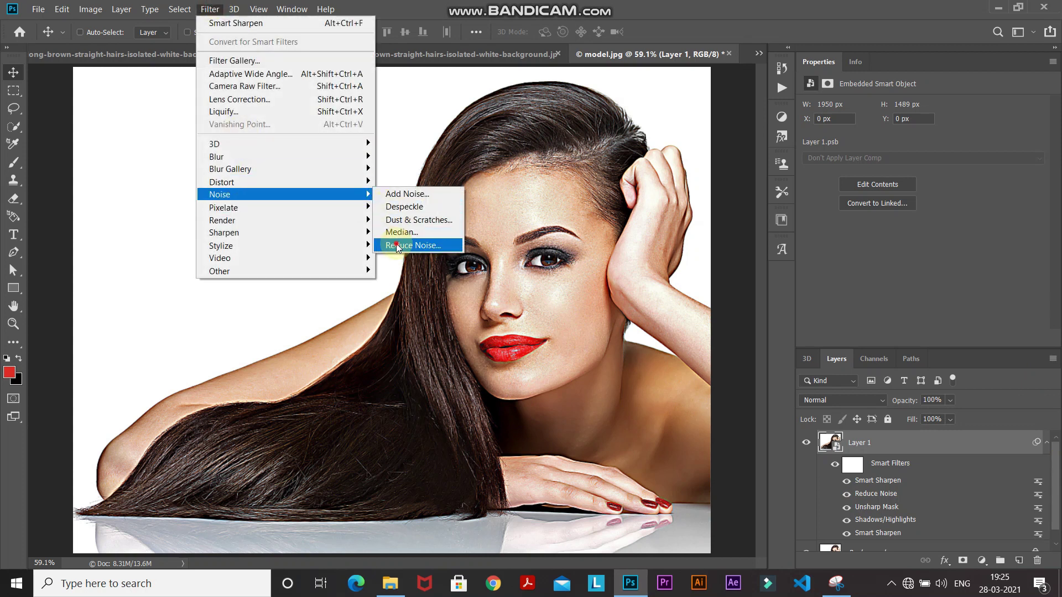
{"action": "left_click", "coordinate": [396, 244]}
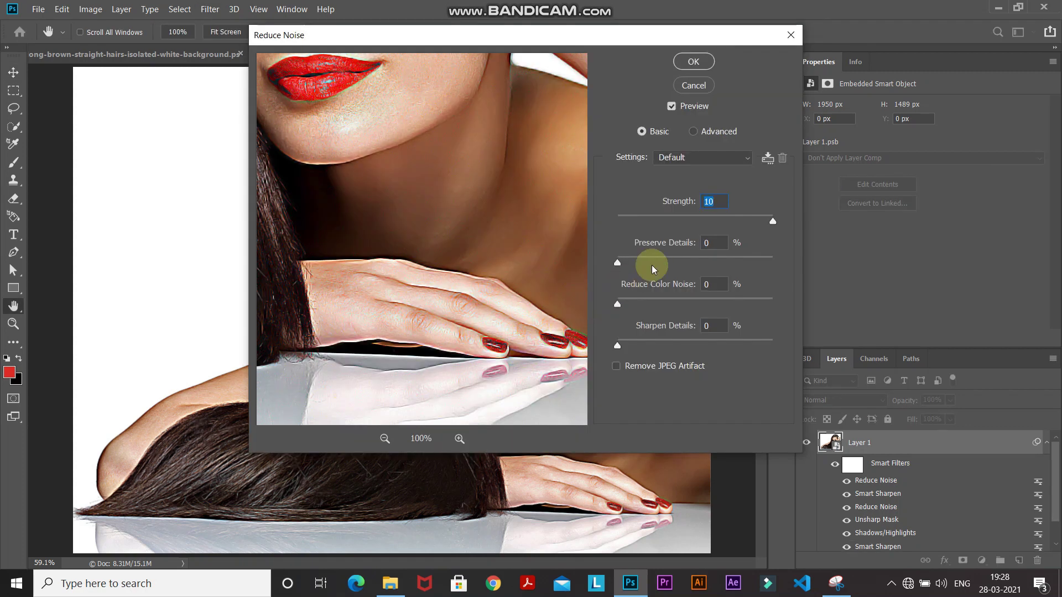
{"action": "type", "text": "9"}
{"action": "key", "text": "Tab"}
{"action": "key", "text": "shift+Up"}
{"action": "key", "text": "shift+Up"}
{"action": "key", "text": "shift+Up"}
{"action": "key", "text": "Tab"}
{"action": "type", "text": "76"}
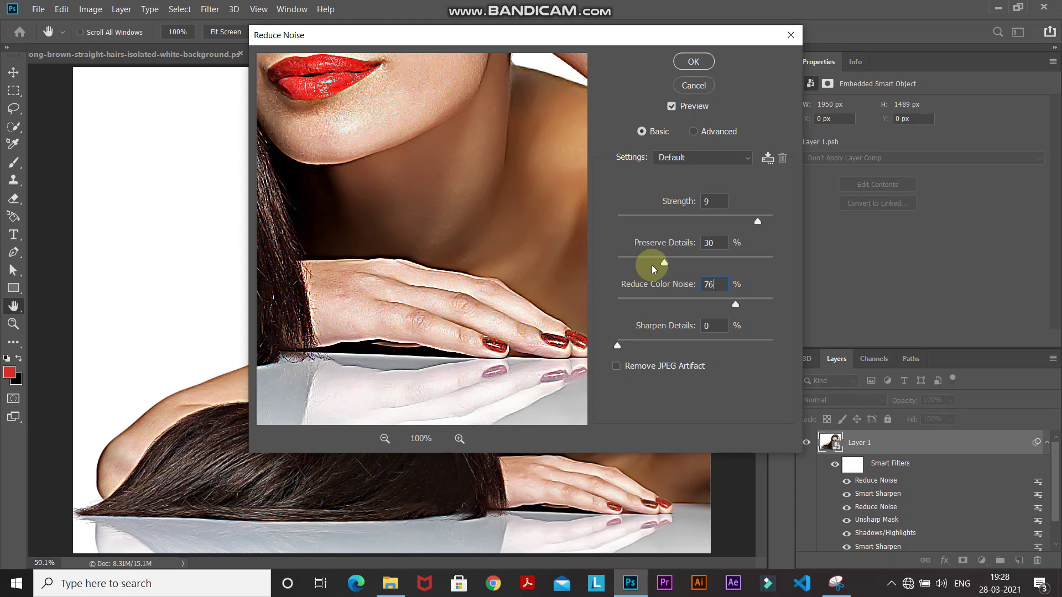
{"action": "type", "text": "48"}
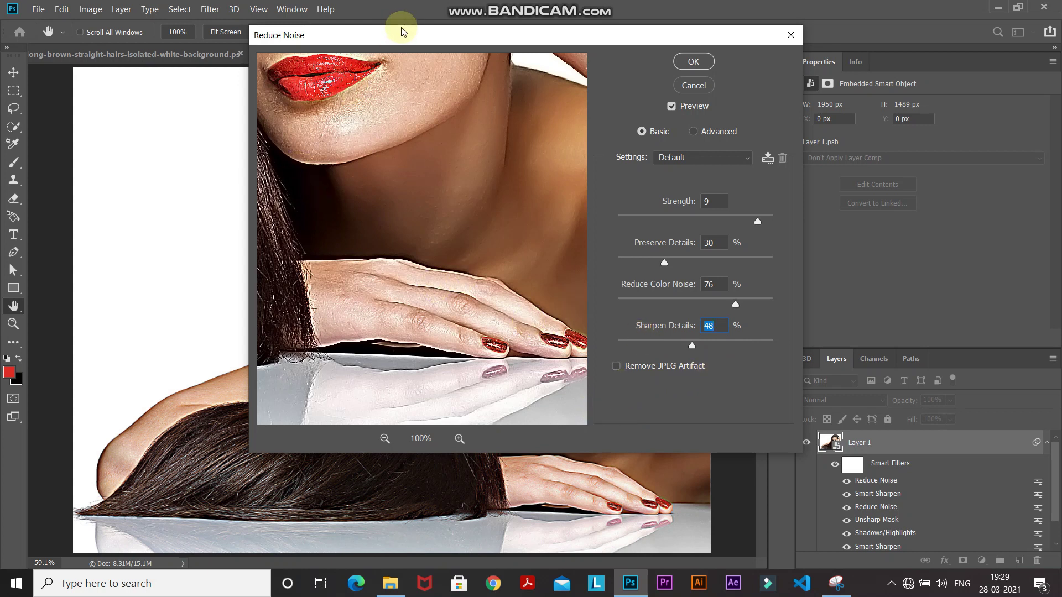
Check the face at 100% with and without the noise reduction, then apply it.
{"action": "left_click_drag", "start_coordinate": [402, 35], "coordinate": [775, 59]}
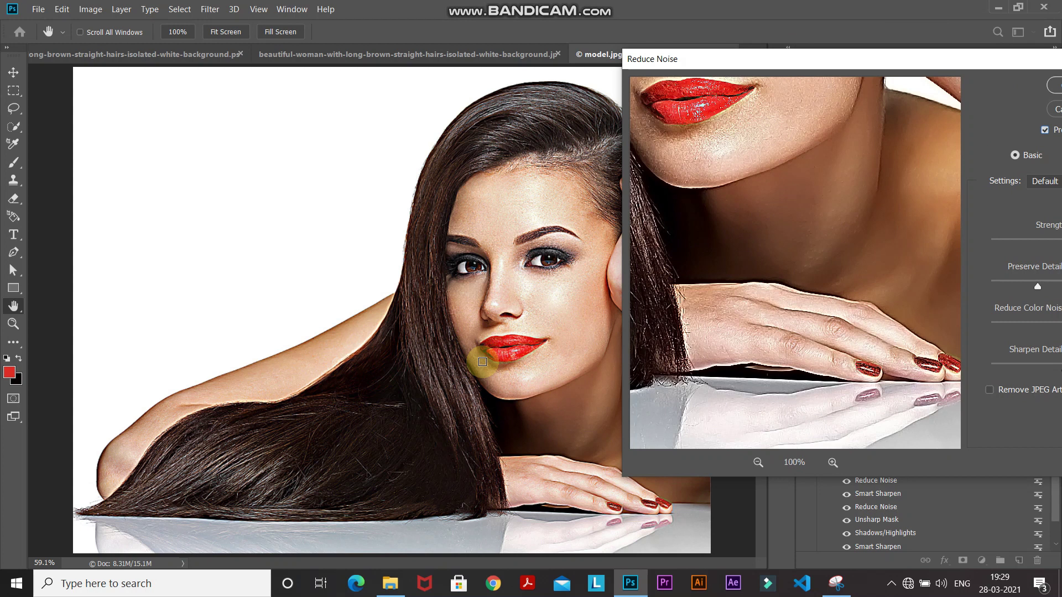
{"action": "left_click", "coordinate": [483, 363], "text": "ctrl"}
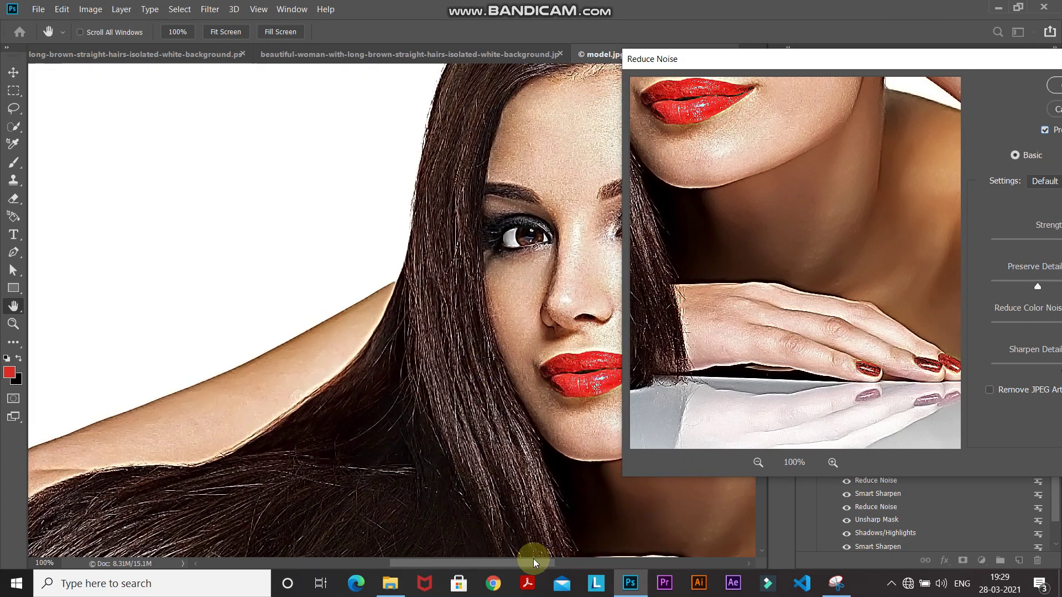
{"action": "left_click", "coordinate": [1051, 134]}
{"action": "left_click", "coordinate": [1046, 133]}
{"action": "left_click", "coordinate": [1057, 87]}
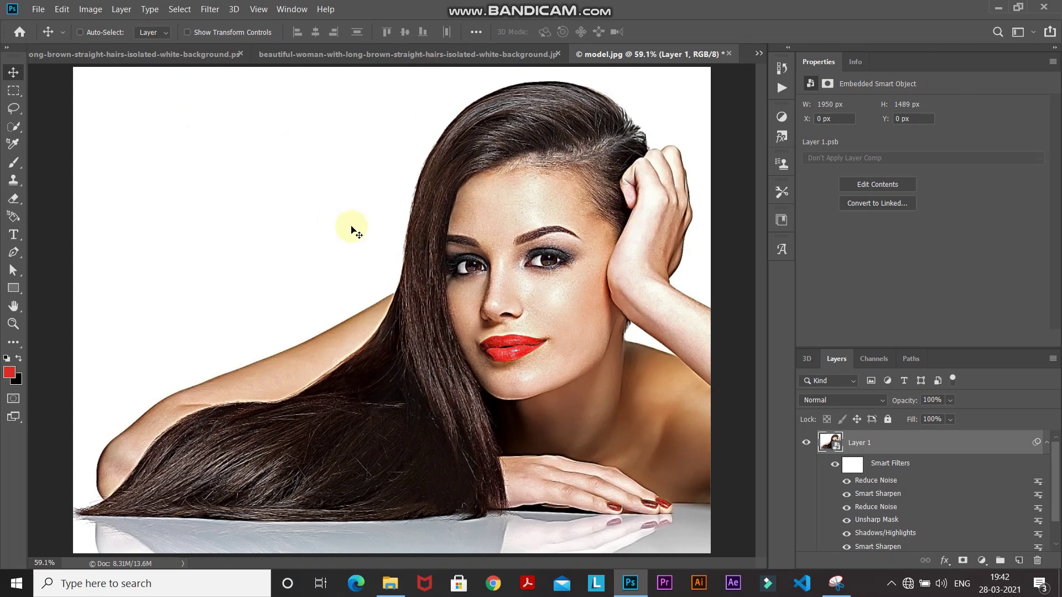
Add a Stylize > Diffuse filter in Anisotropic mode, checking the face before applying.
{"action": "left_click", "coordinate": [209, 9]}
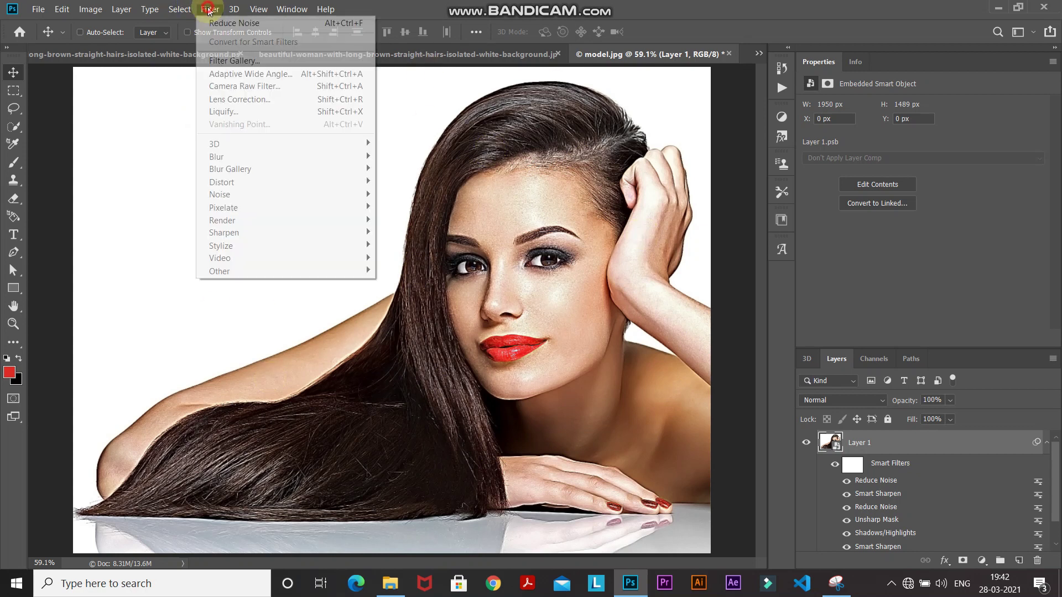
{"action": "mouse_move", "coordinate": [278, 247]}
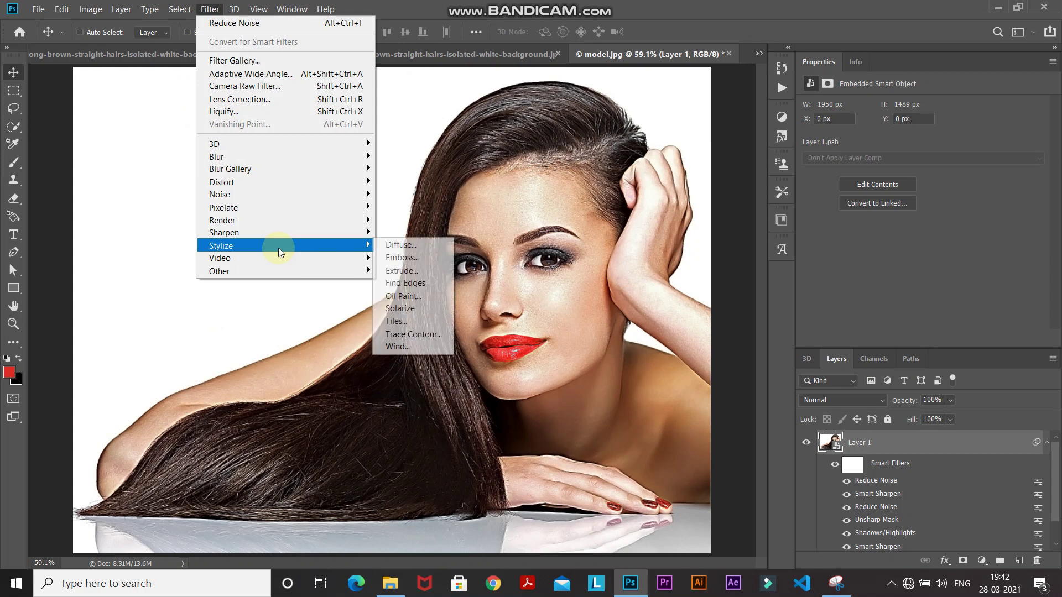
{"action": "left_click", "coordinate": [420, 245]}
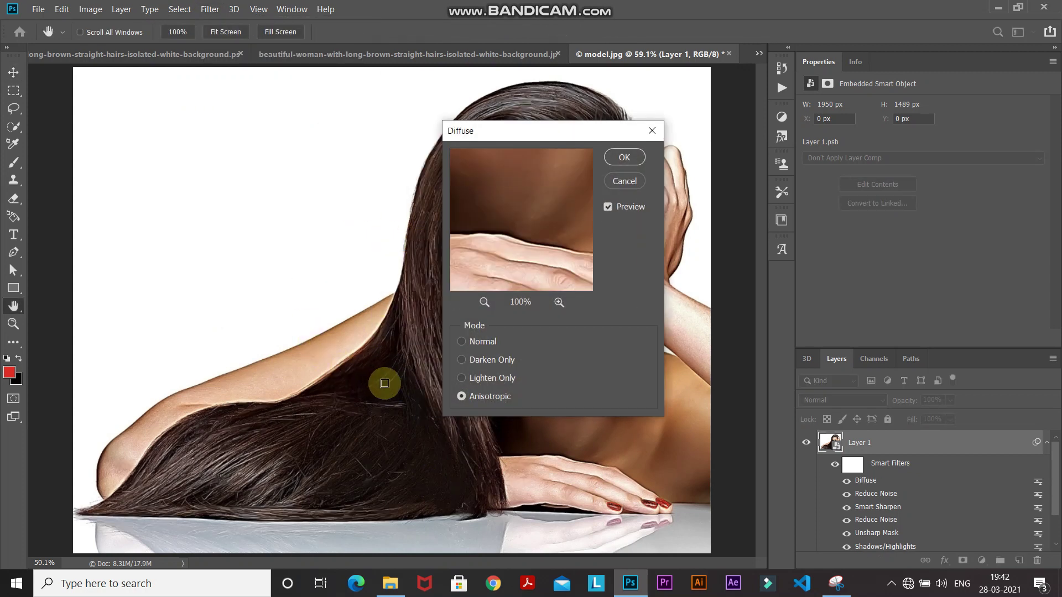
{"action": "left_click", "coordinate": [476, 150]}
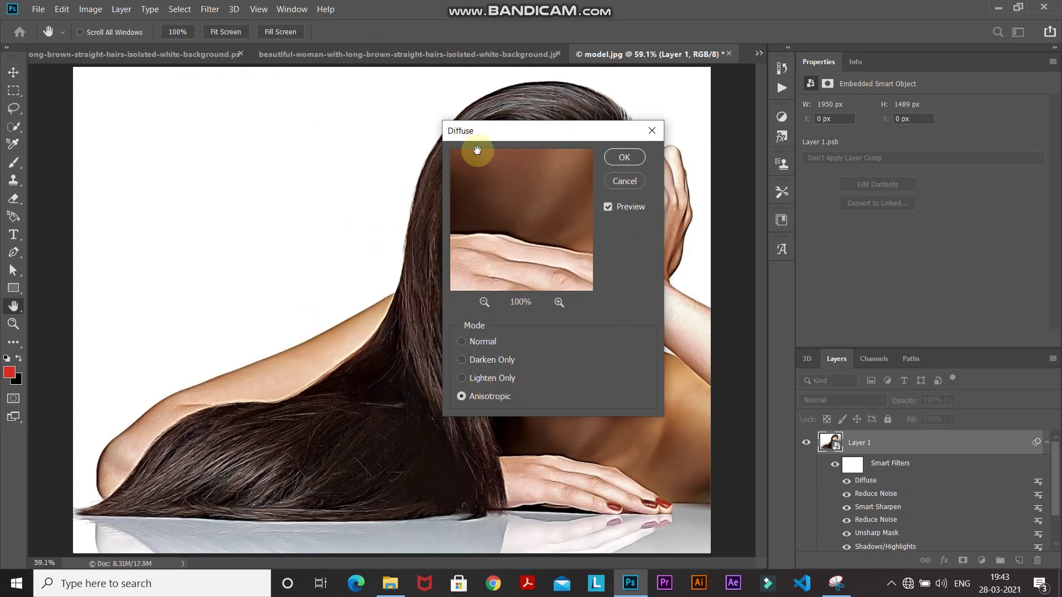
{"action": "left_click_drag", "start_coordinate": [480, 136], "coordinate": [203, 75]}
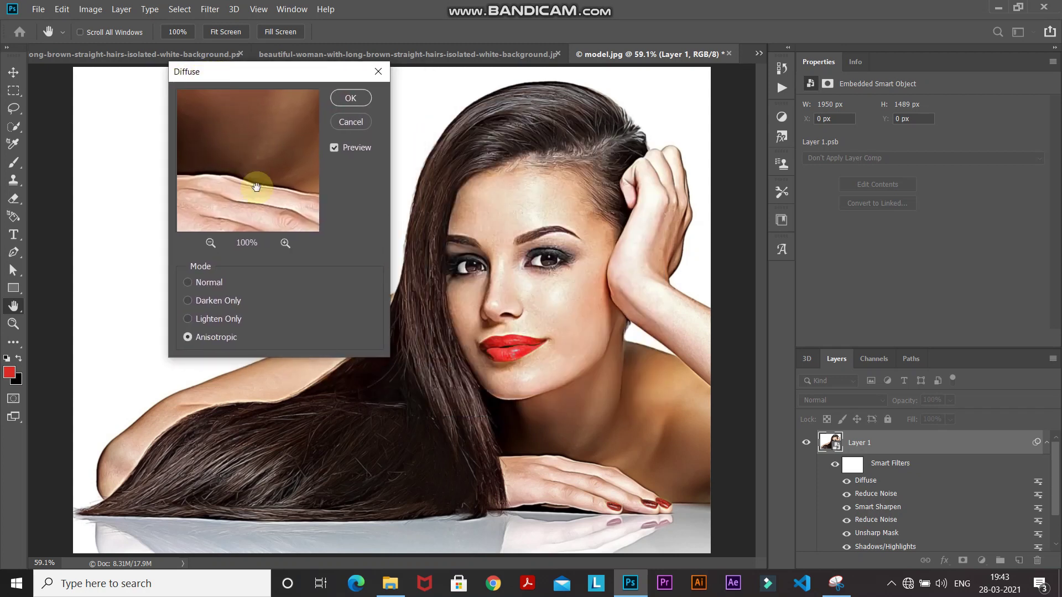
{"action": "left_click", "coordinate": [333, 149]}
{"action": "left_click", "coordinate": [349, 100]}
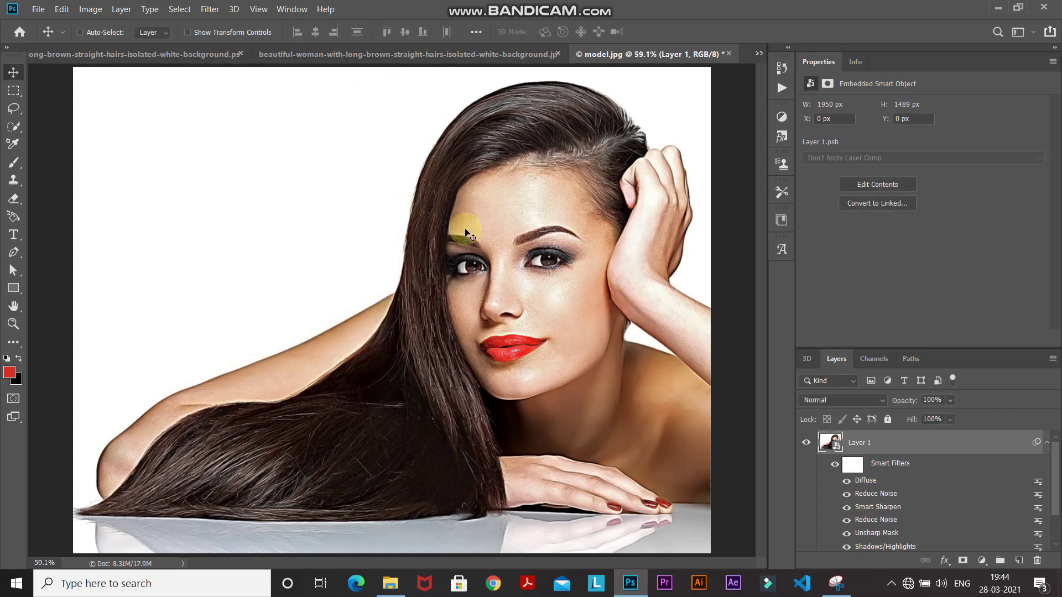
Rotate the canvas 90° clockwise and apply another Diffuse smart filter.
{"action": "left_click", "coordinate": [90, 10]}
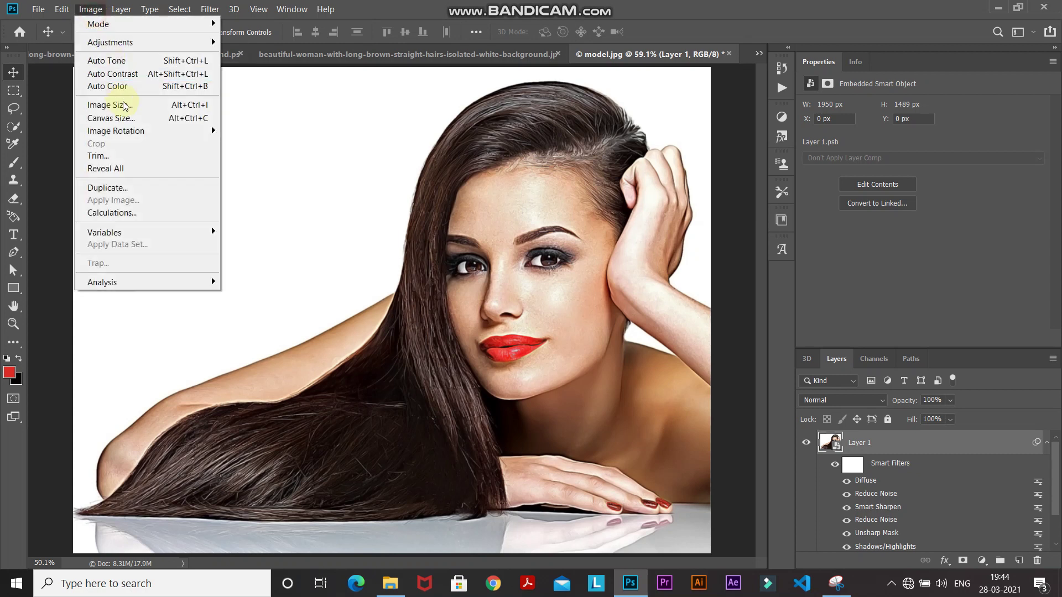
{"action": "mouse_move", "coordinate": [140, 132]}
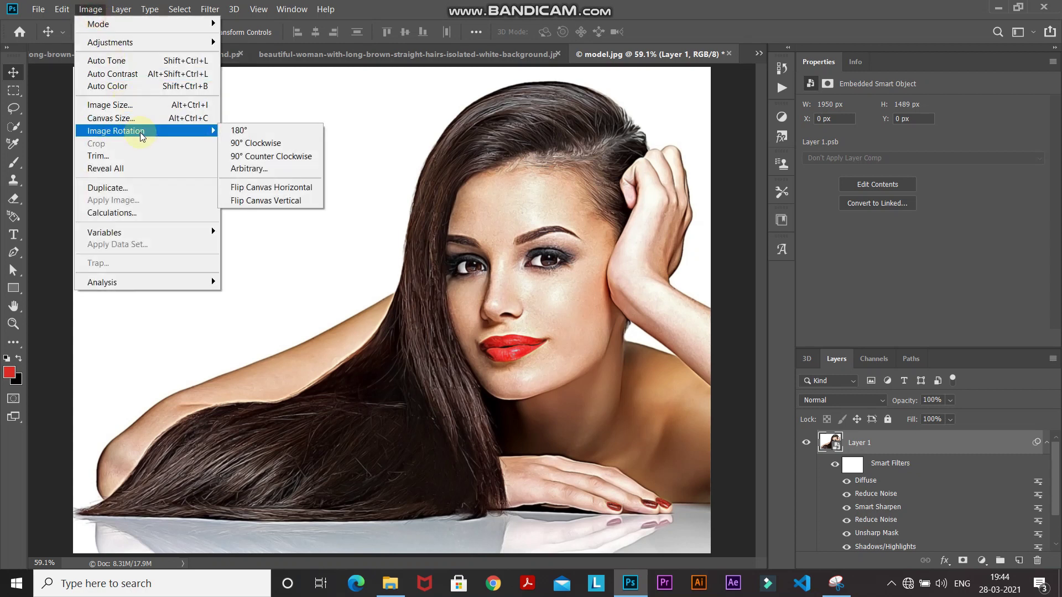
{"action": "left_click", "coordinate": [267, 144]}
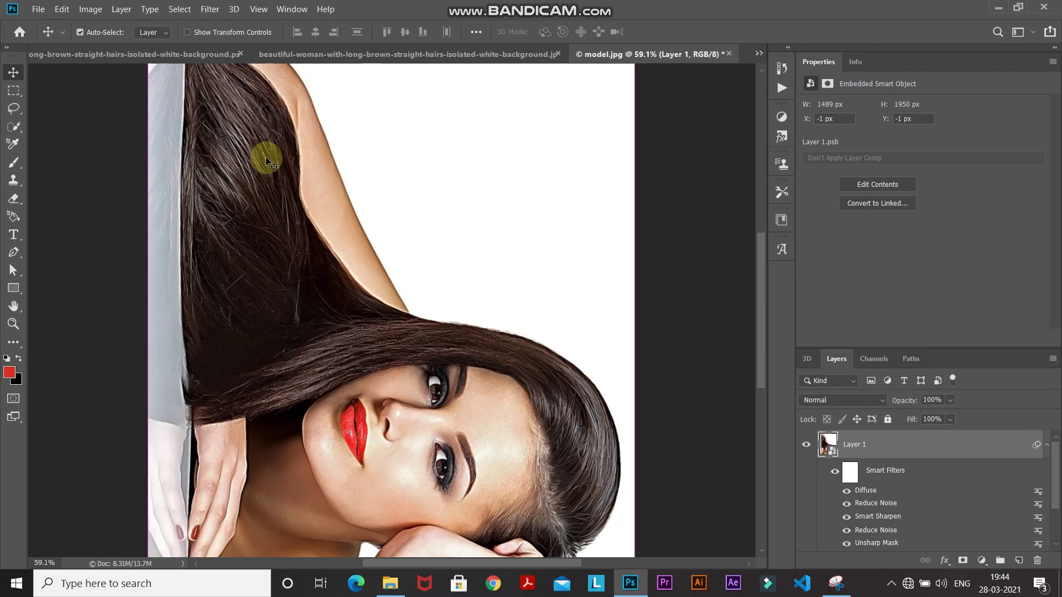
{"action": "left_click", "coordinate": [209, 9]}
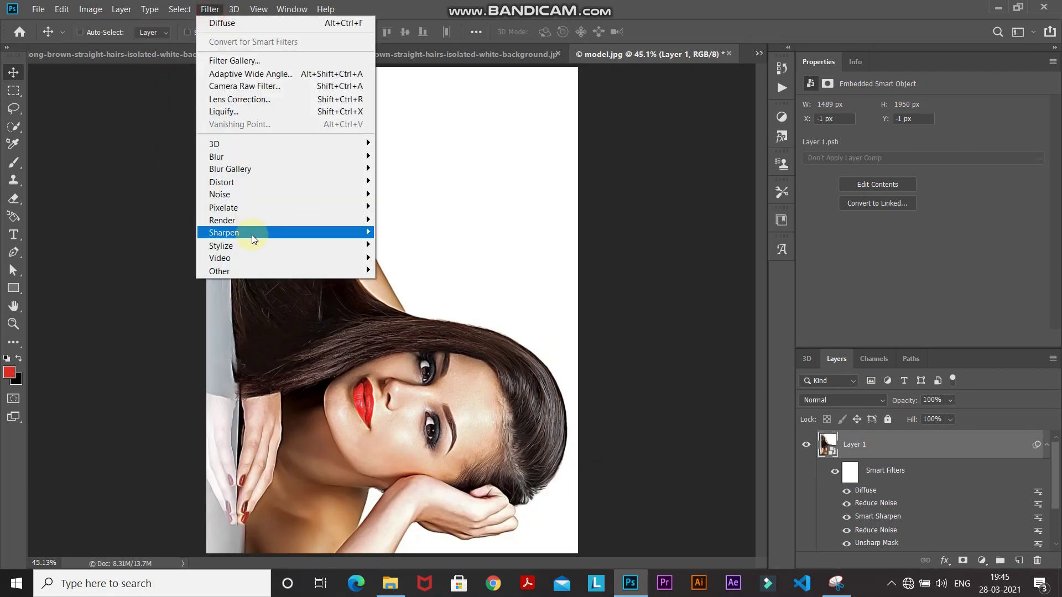
{"action": "mouse_move", "coordinate": [327, 247]}
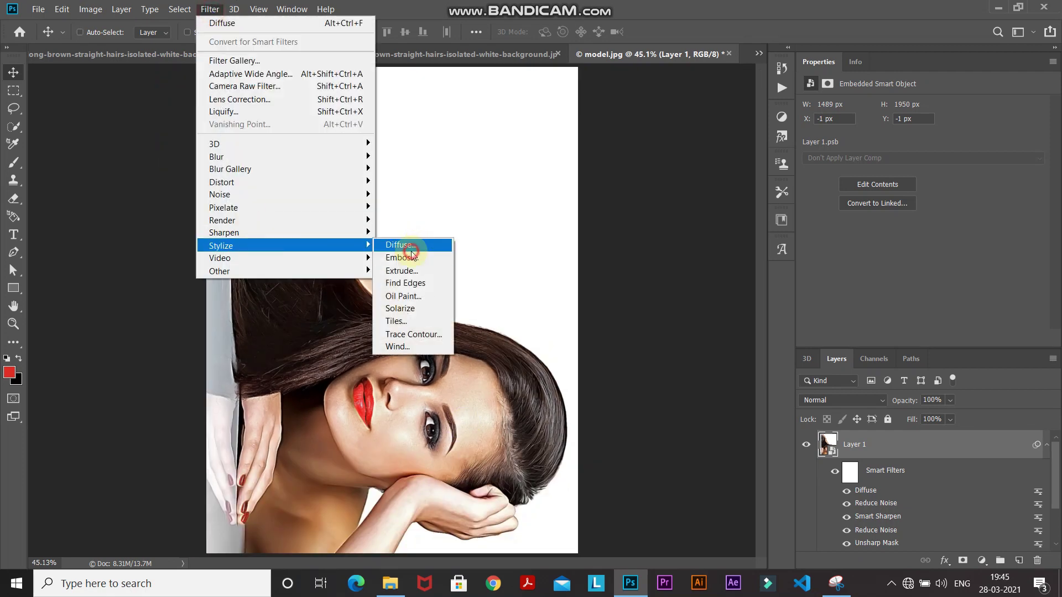
{"action": "left_click", "coordinate": [411, 249]}
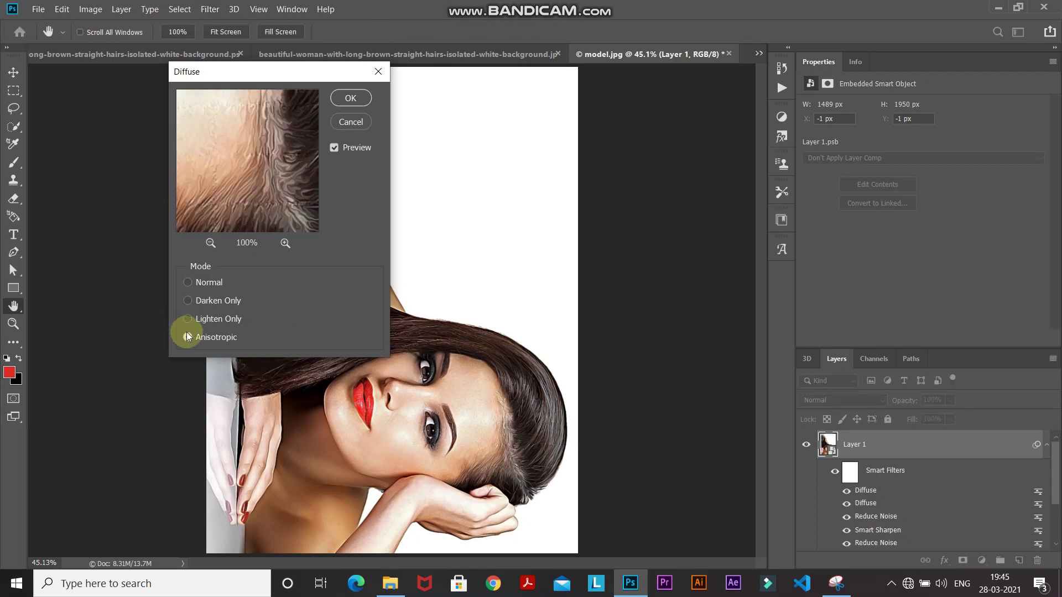
{"action": "left_click", "coordinate": [350, 98]}
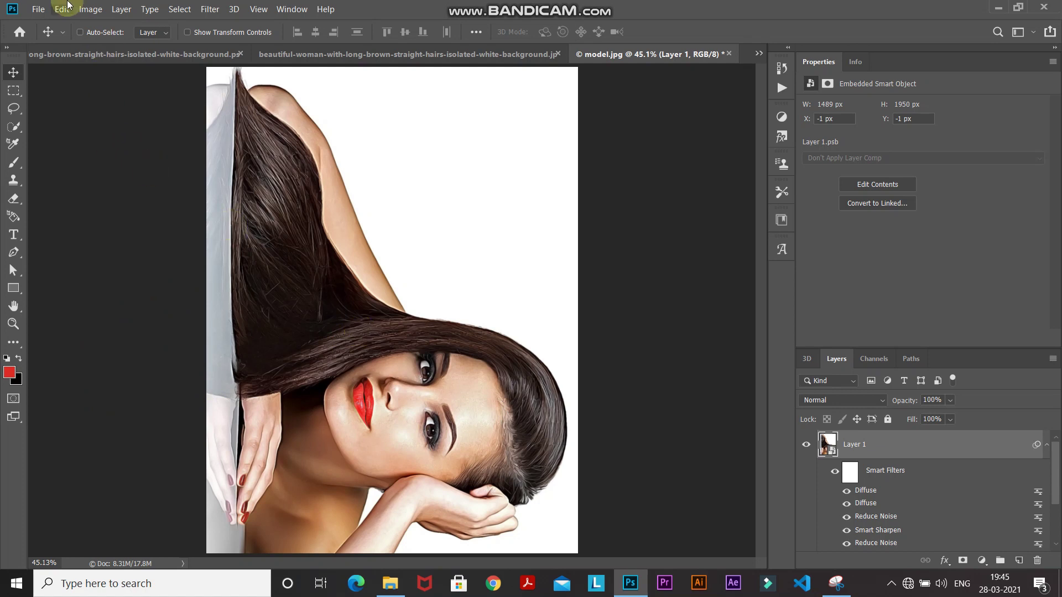
Add a further Diffuse filter and rotate the canvas 90° clockwise back to upright landscape.
{"action": "left_click", "coordinate": [91, 10]}
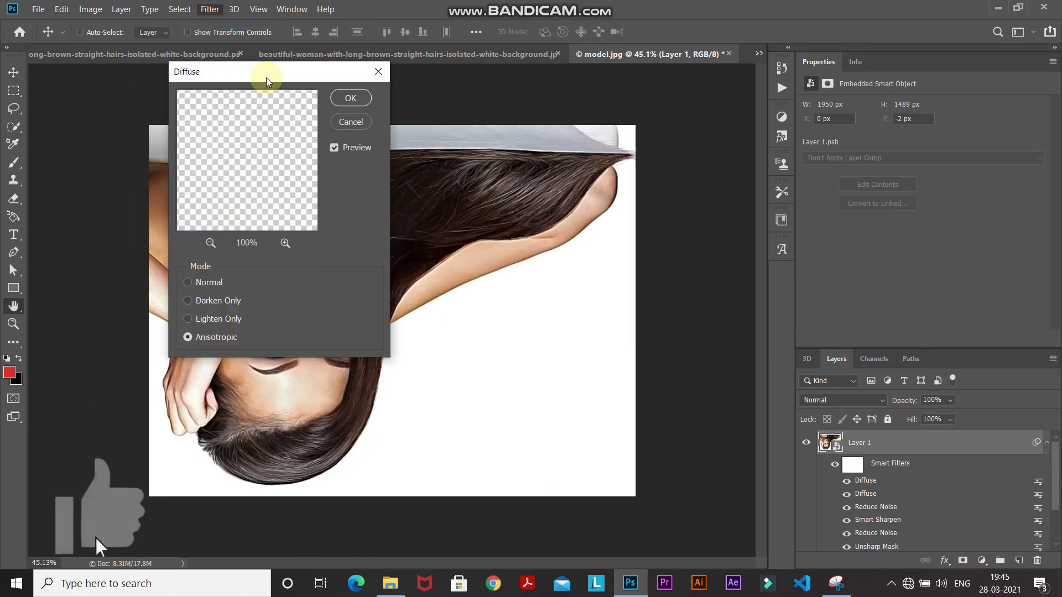
{"action": "left_click", "coordinate": [349, 97]}
{"action": "left_click", "coordinate": [91, 10]}
{"action": "mouse_move", "coordinate": [116, 130]}
{"action": "left_click", "coordinate": [252, 139]}
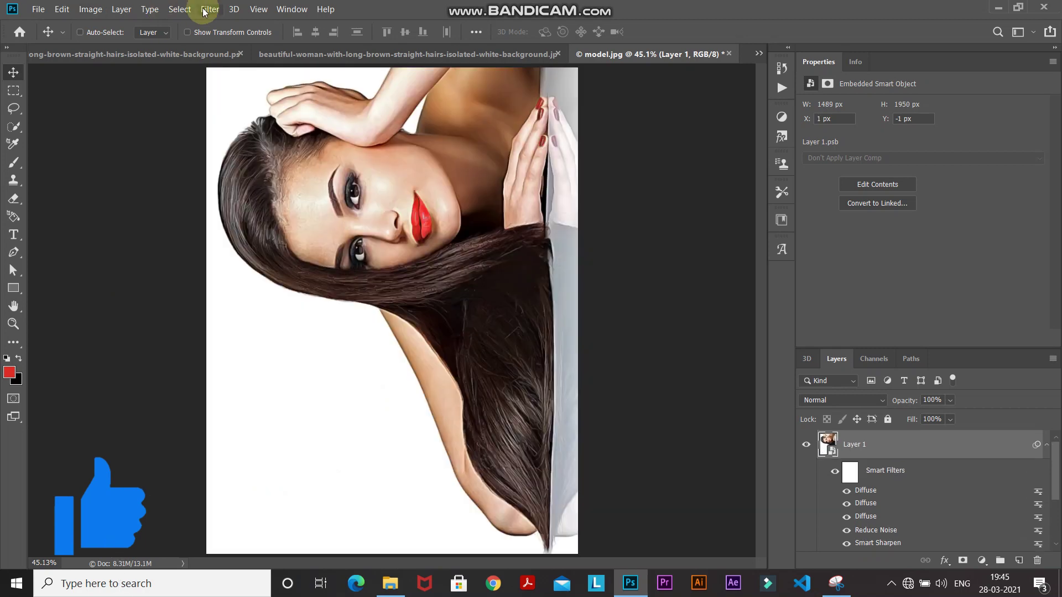
{"action": "left_click", "coordinate": [91, 10]}
{"action": "left_click", "coordinate": [434, 282]}
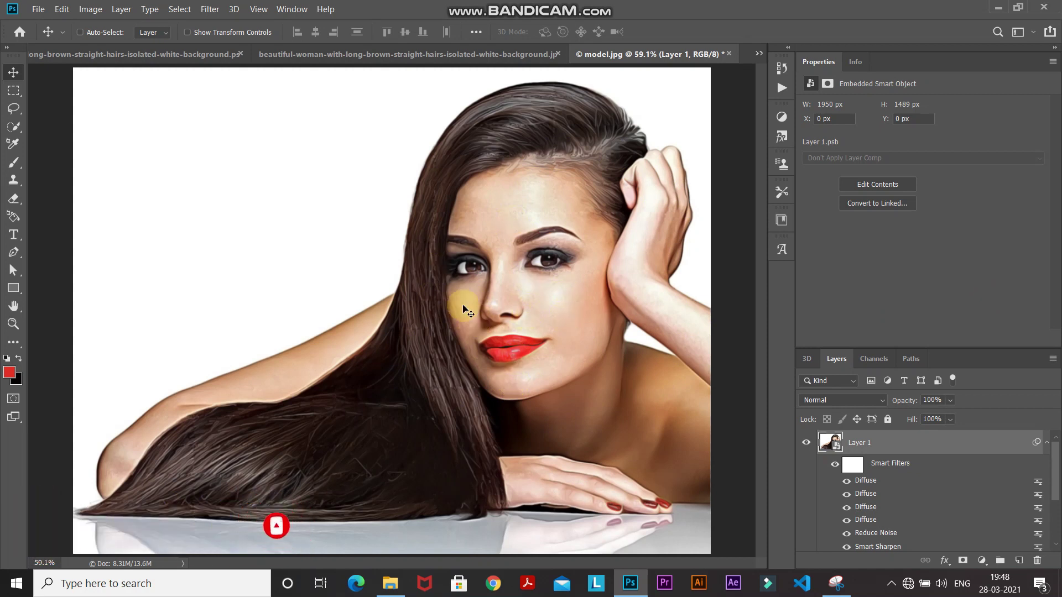
Apply Smart Sharpen at Amount 200% and Radius 2 px, checking the hair preview before confirming.
{"action": "left_click", "coordinate": [205, 10]}
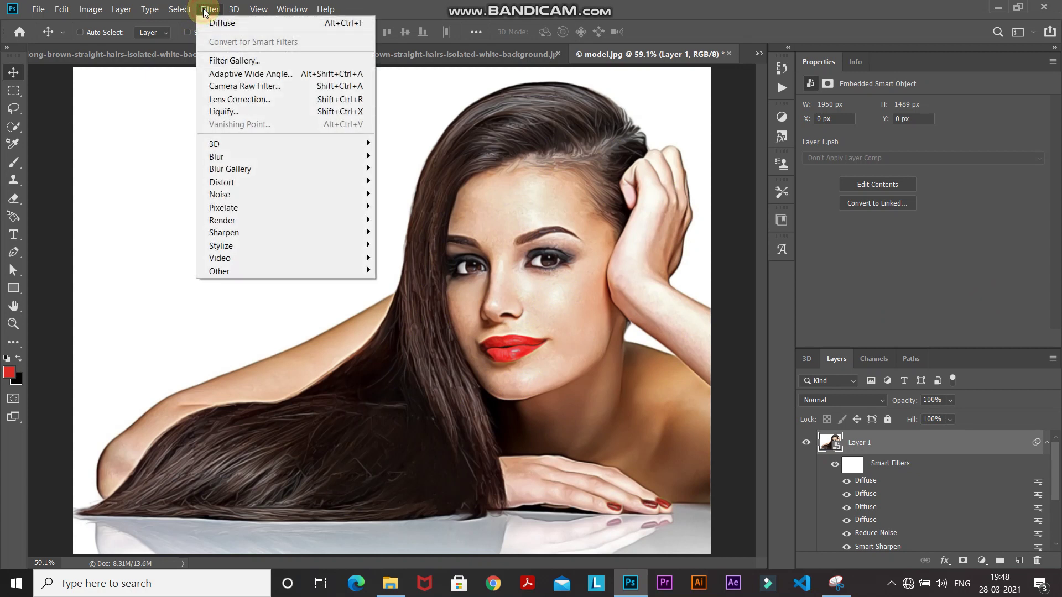
{"action": "mouse_move", "coordinate": [278, 233]}
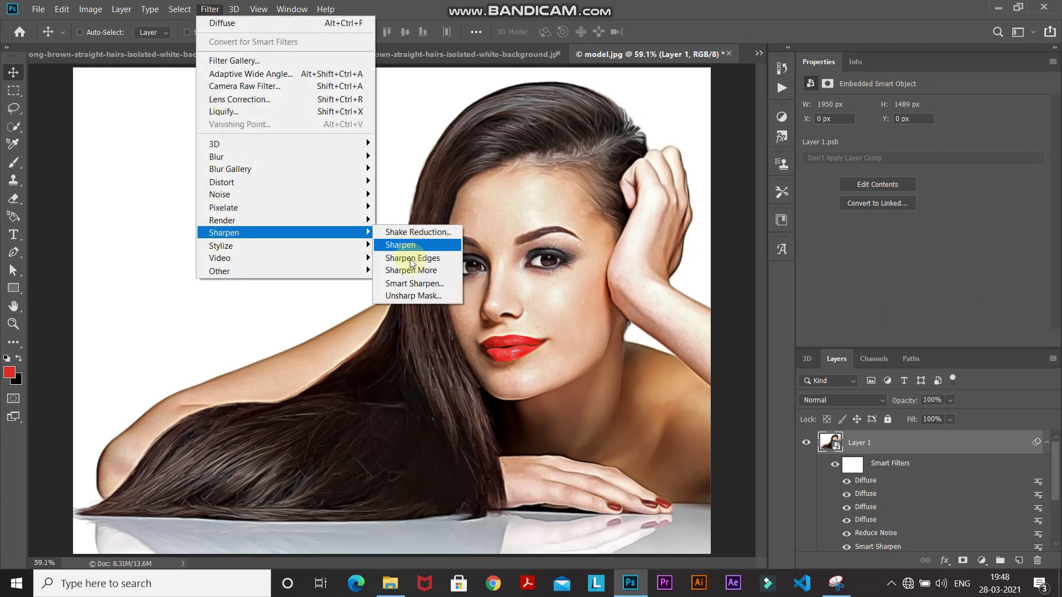
{"action": "left_click", "coordinate": [410, 285]}
{"action": "type", "text": "200"}
{"action": "key", "text": "Tab"}
{"action": "type", "text": "2"}
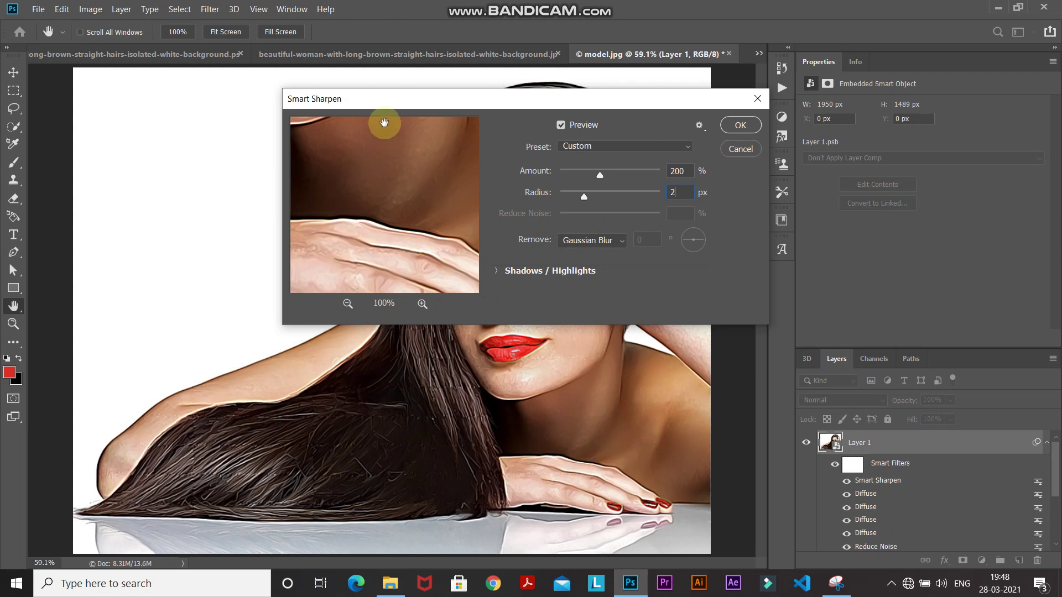
{"action": "left_click", "coordinate": [663, 75]}
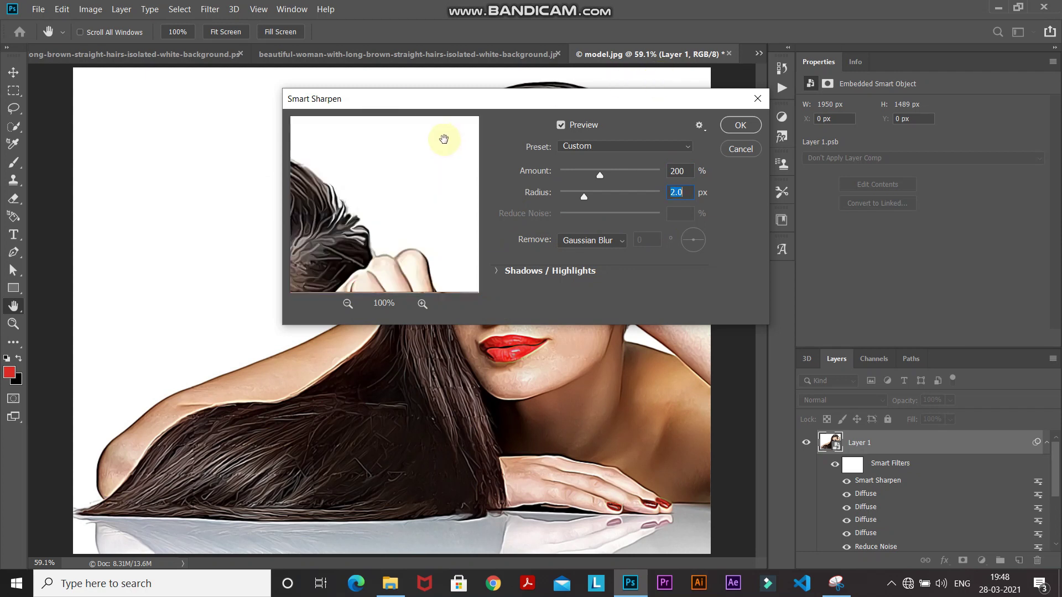
{"action": "left_click_drag", "start_coordinate": [383, 105], "coordinate": [722, 120]}
{"action": "left_click", "coordinate": [900, 141]}
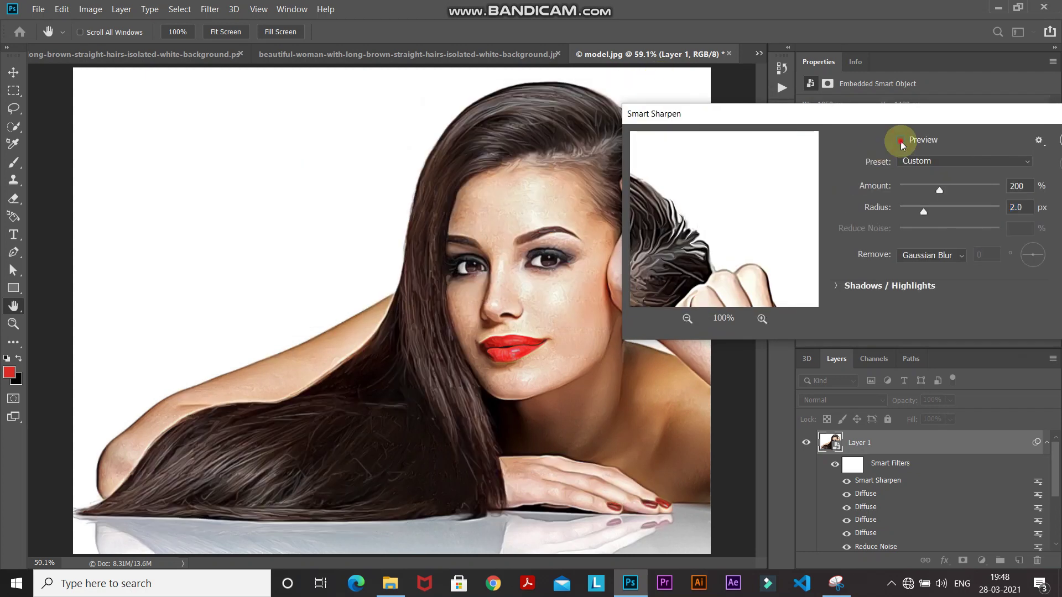
{"action": "left_click", "coordinate": [900, 141]}
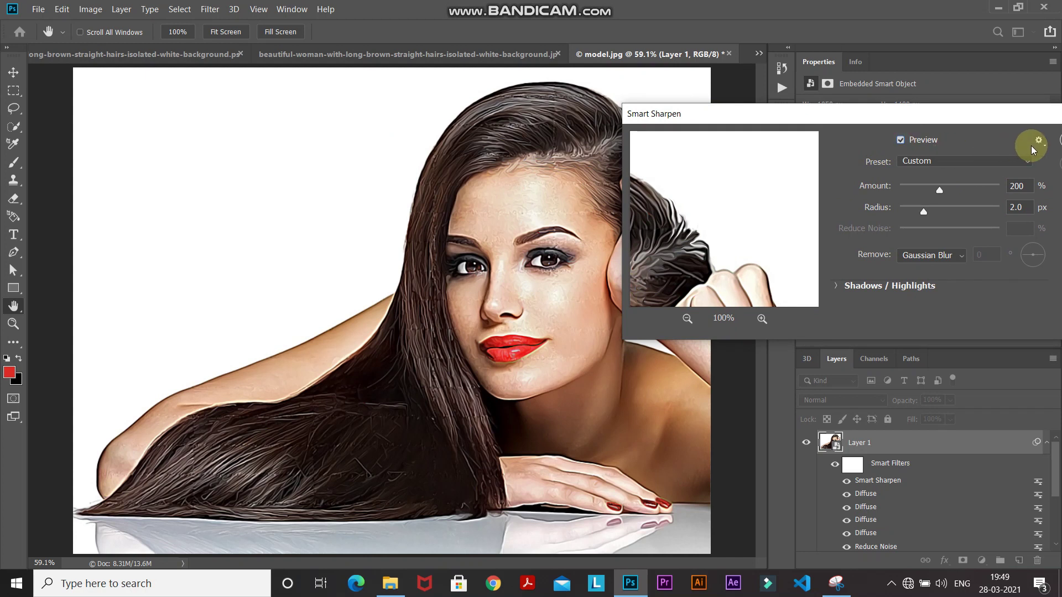
{"action": "left_click", "coordinate": [1058, 139]}
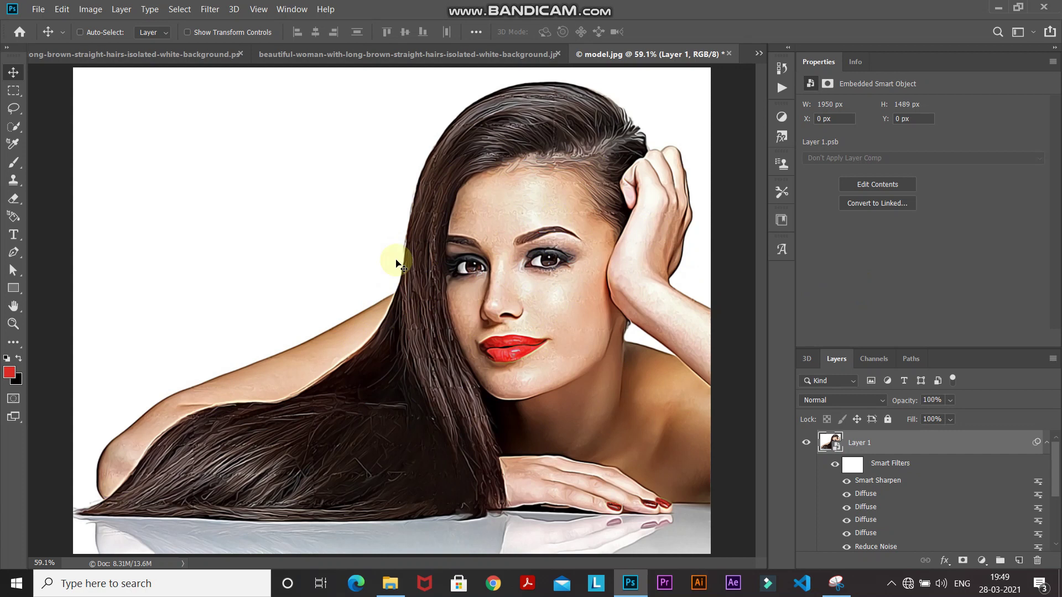
Apply Surface Blur with Radius 42 px and Threshold 28 levels, comparing the preview before confirming.
{"action": "left_click", "coordinate": [210, 9]}
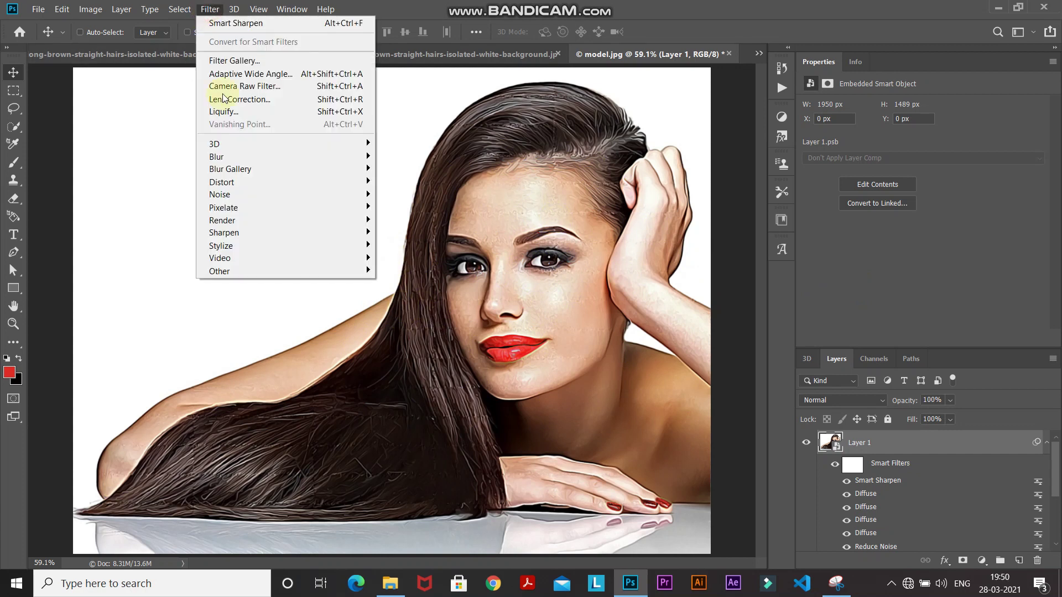
{"action": "mouse_move", "coordinate": [242, 160]}
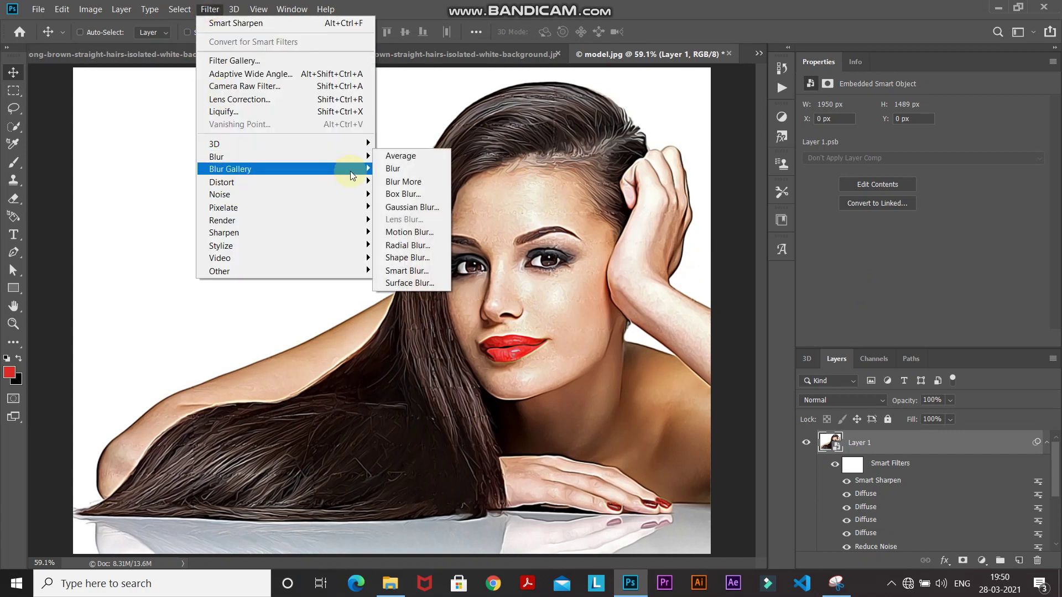
{"action": "left_click", "coordinate": [401, 283]}
{"action": "type", "text": "42"}
{"action": "type", "text": "2"}
{"action": "type", "text": "8"}
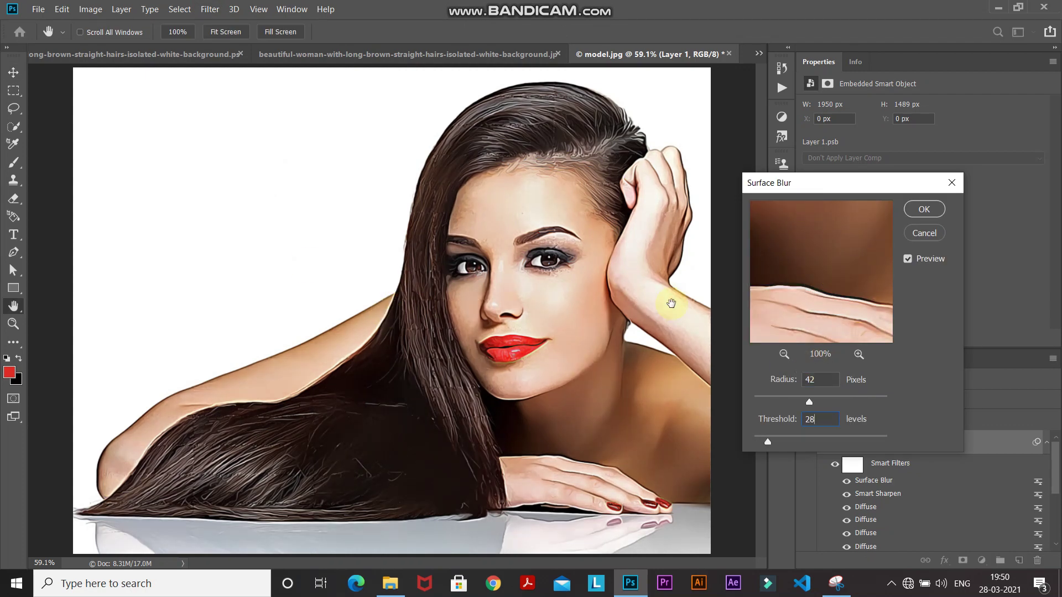
{"action": "left_click", "coordinate": [908, 263]}
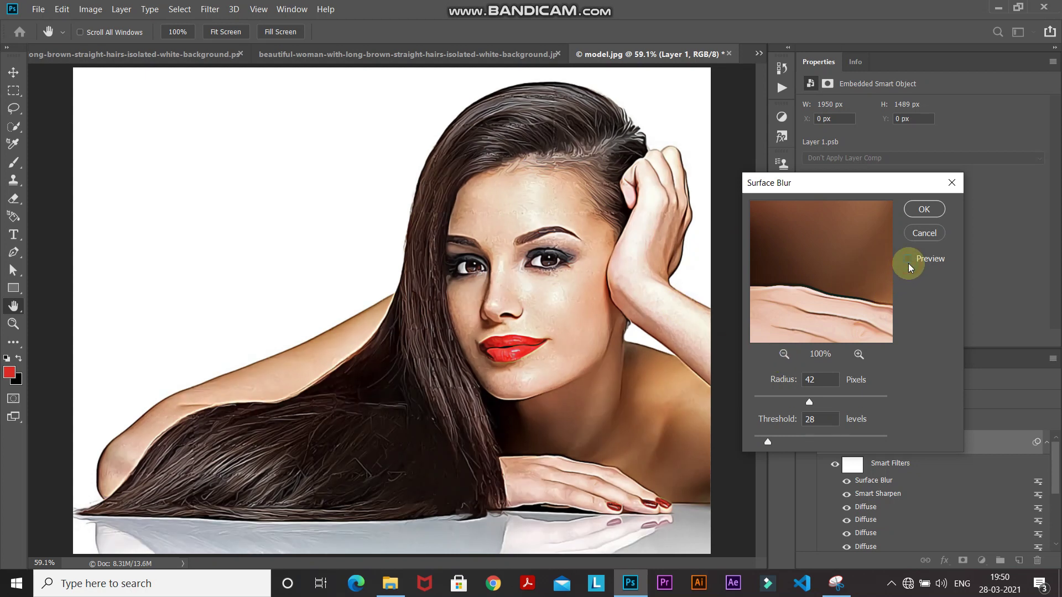
{"action": "left_click", "coordinate": [907, 264]}
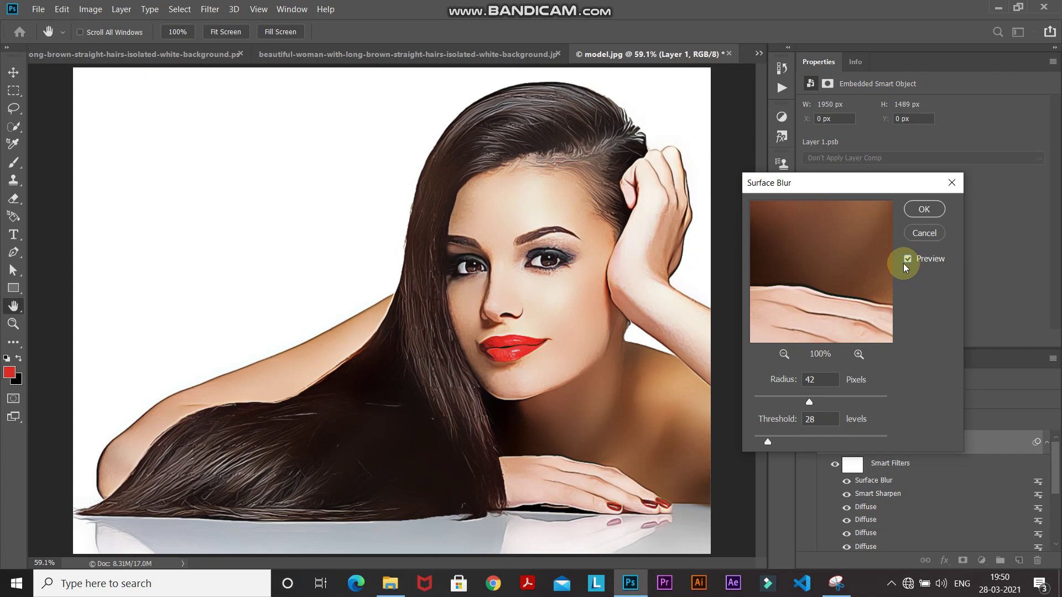
{"action": "left_click", "coordinate": [925, 210]}
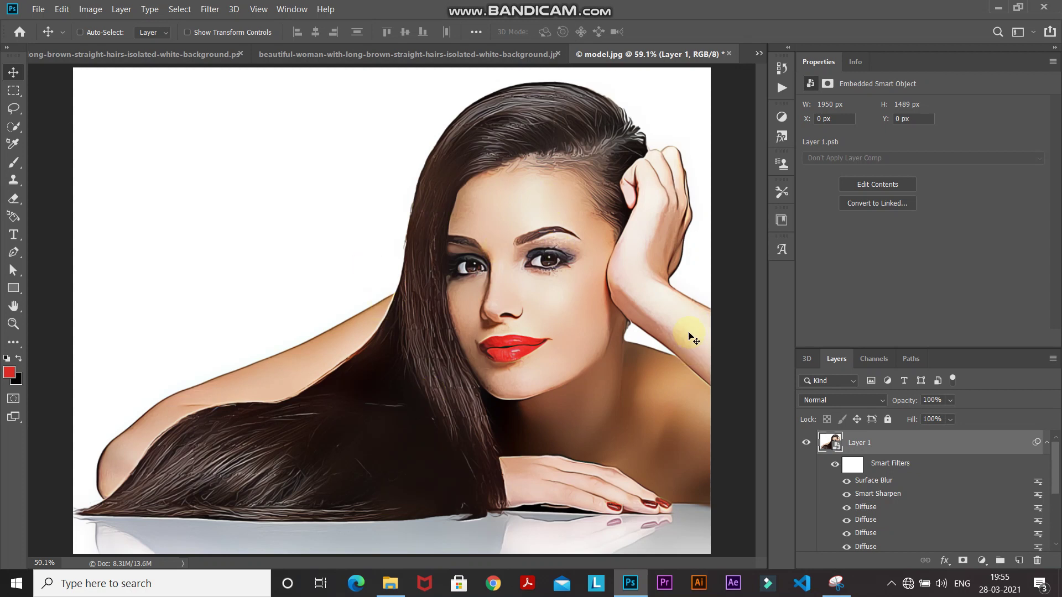
Duplicate the Background layer with Ctrl+J and drag Background copy above Layer 1.
{"action": "scroll", "coordinate": [902, 481], "scroll_direction": "down", "scroll_amount": 3}
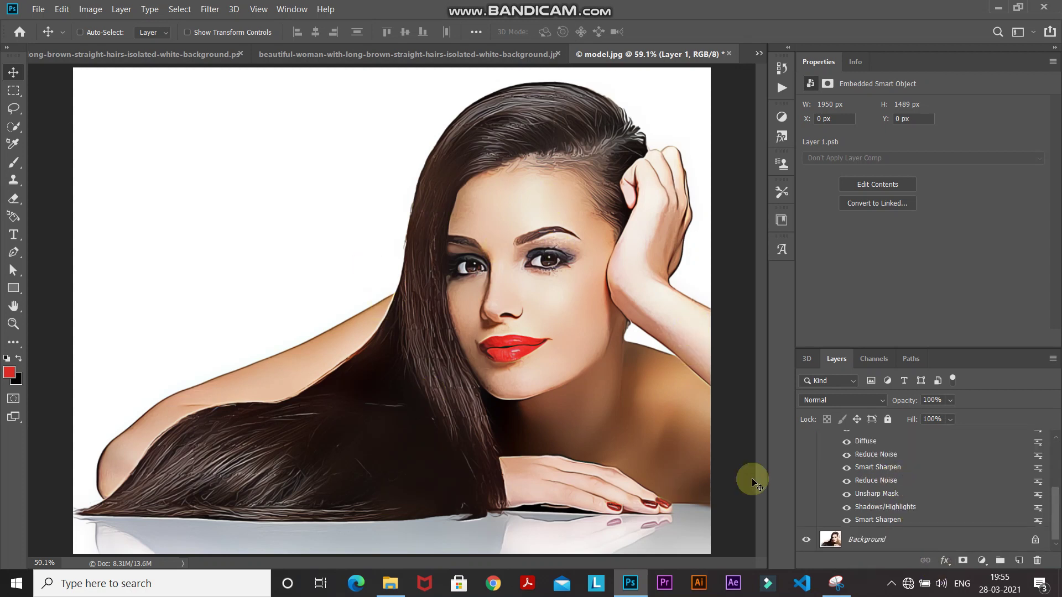
{"action": "left_click", "coordinate": [887, 544]}
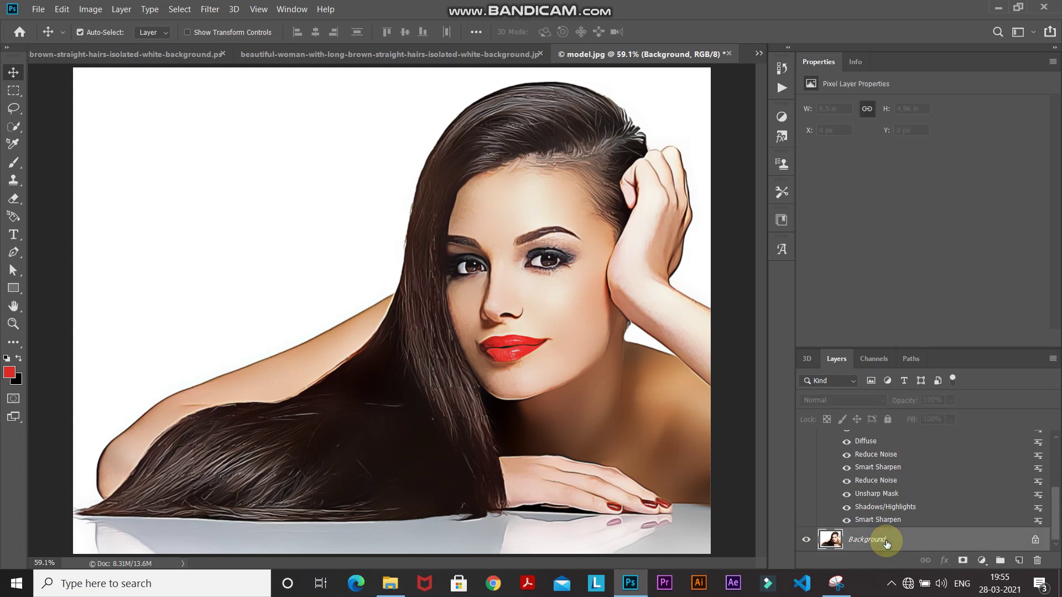
{"action": "key", "text": "ctrl+j"}
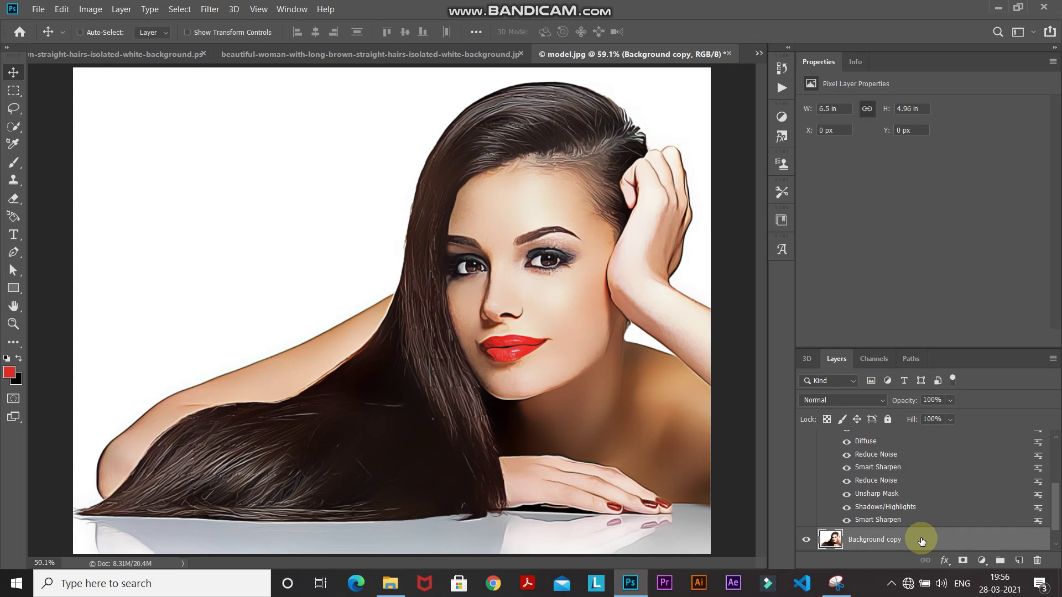
{"action": "left_click_drag", "start_coordinate": [921, 541], "coordinate": [910, 437]}
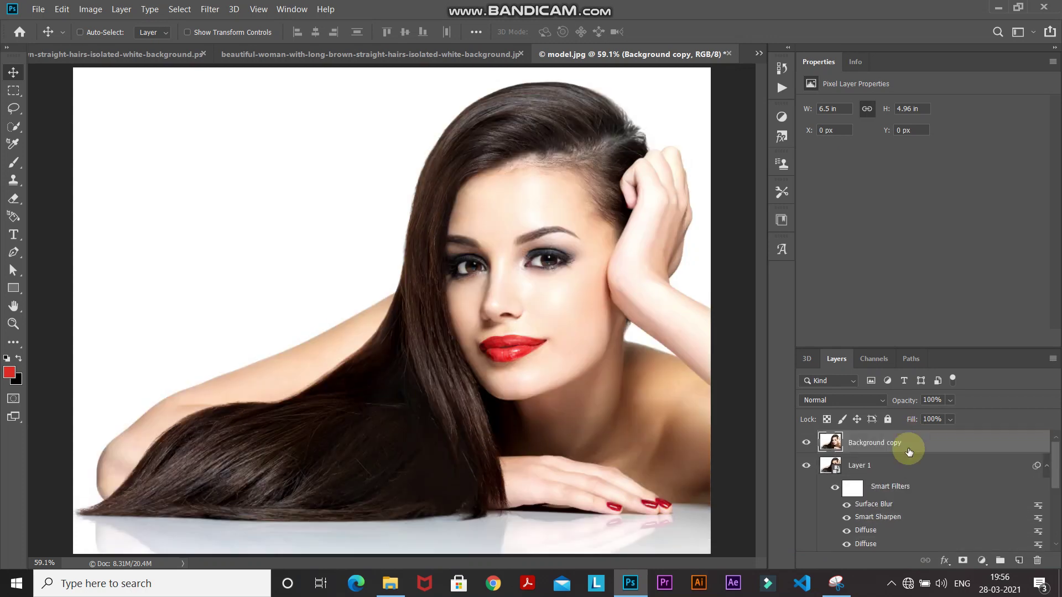
Apply a High Pass filter with a 2.0-pixel radius to Background copy.
{"action": "left_click", "coordinate": [210, 8]}
{"action": "mouse_move", "coordinate": [247, 270]}
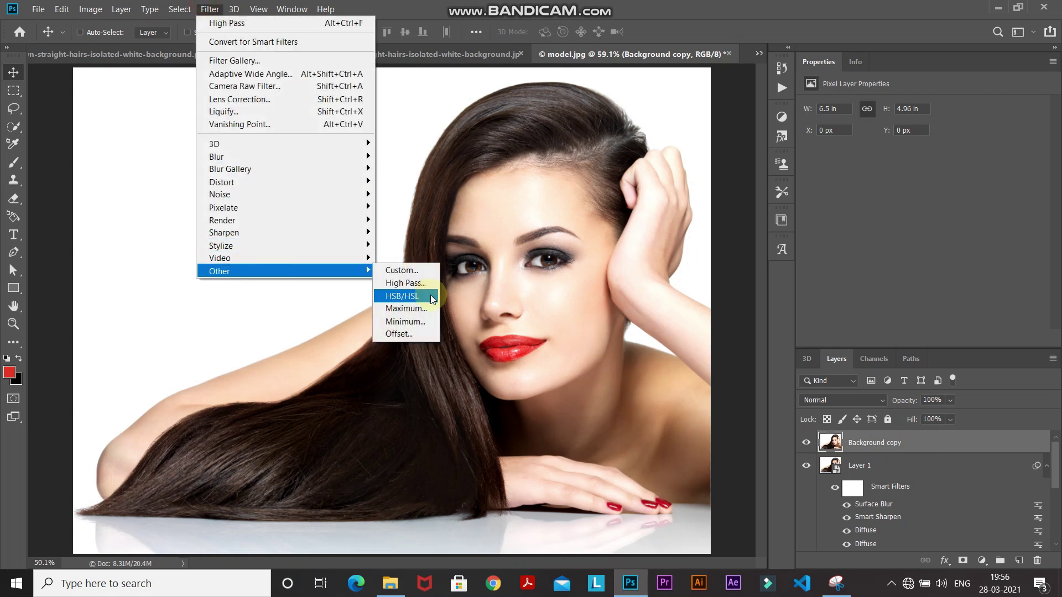
{"action": "left_click", "coordinate": [409, 283]}
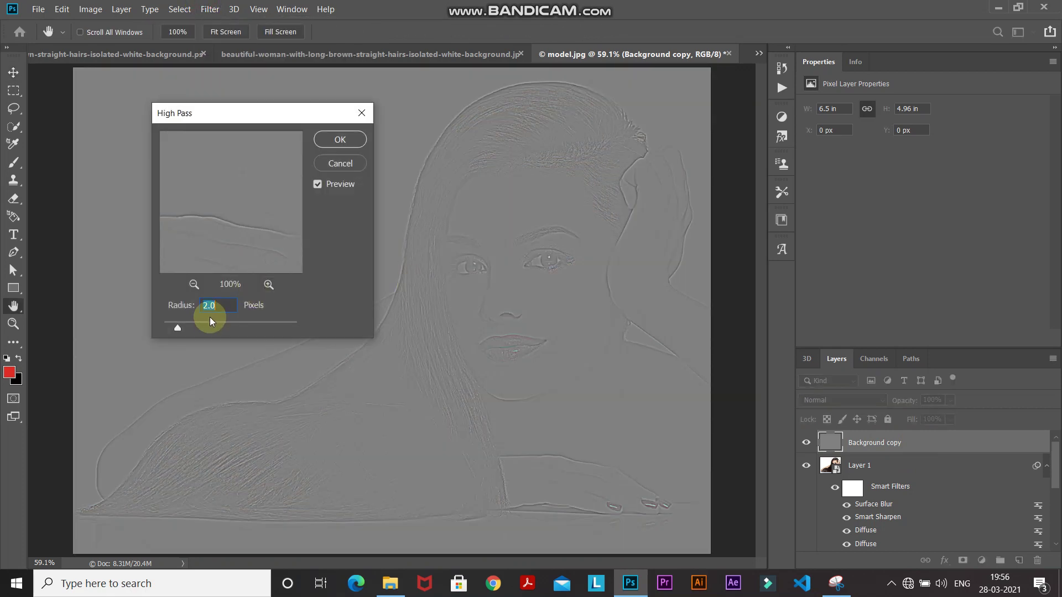
{"action": "left_click", "coordinate": [325, 135]}
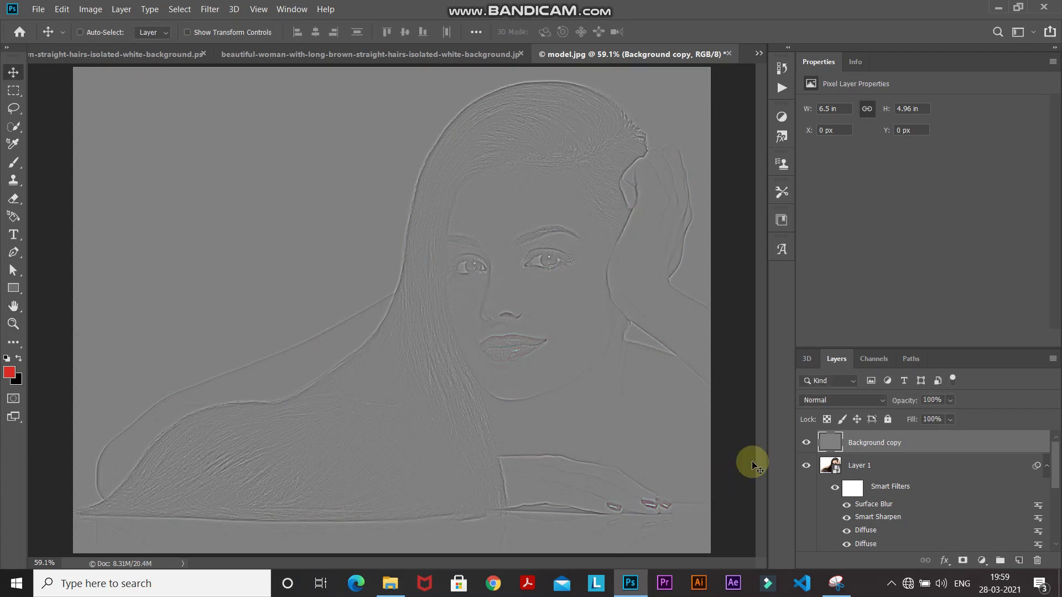
{"action": "left_click", "coordinate": [816, 401]}
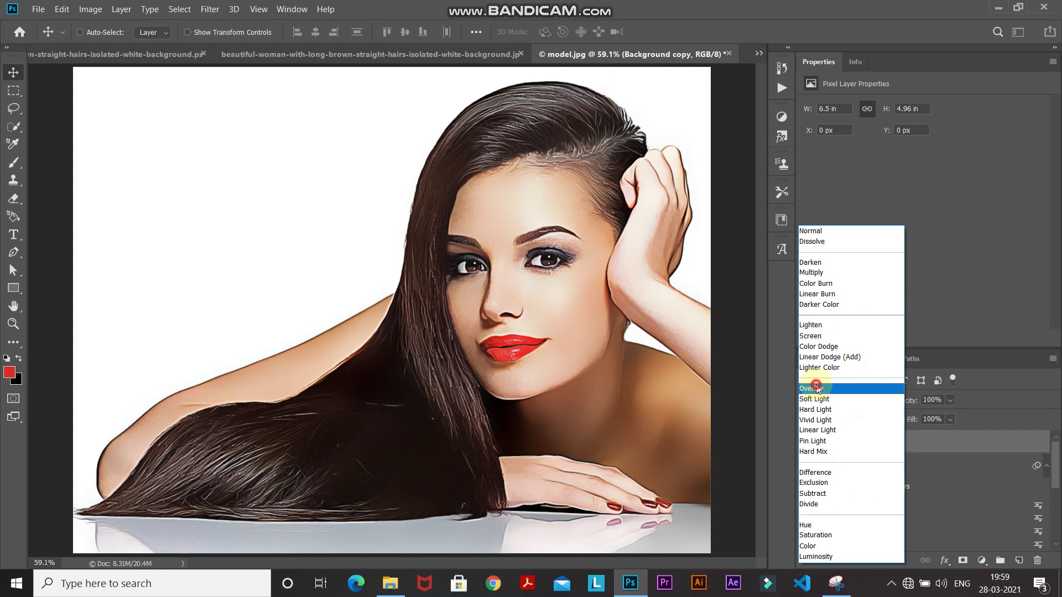
Set Background copy's blend mode to Overlay and toggle its visibility to compare the result.
{"action": "left_click", "coordinate": [818, 386]}
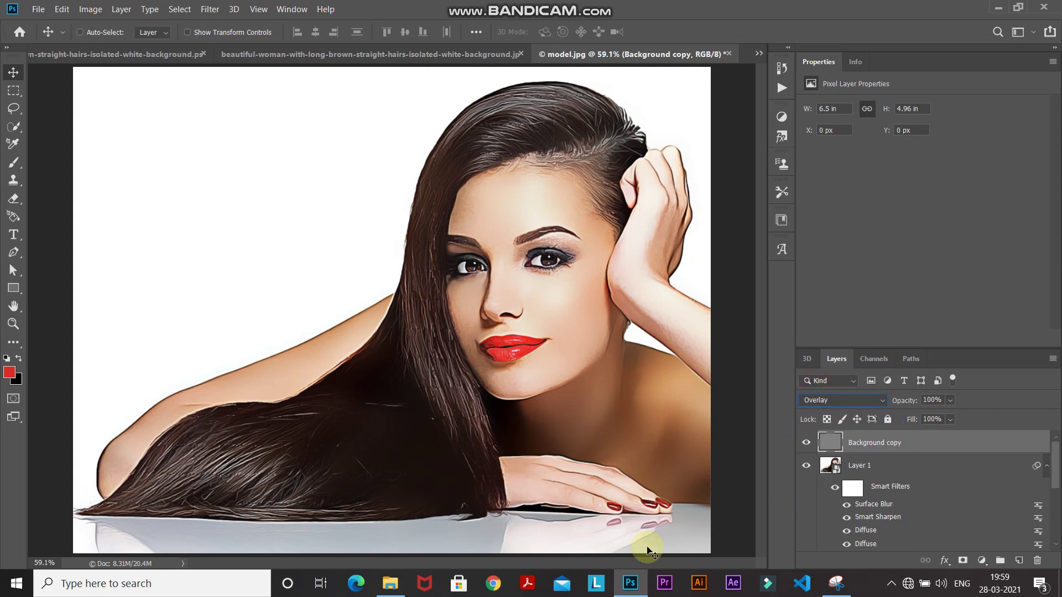
{"action": "left_click", "coordinate": [805, 444]}
{"action": "left_click", "coordinate": [805, 443]}
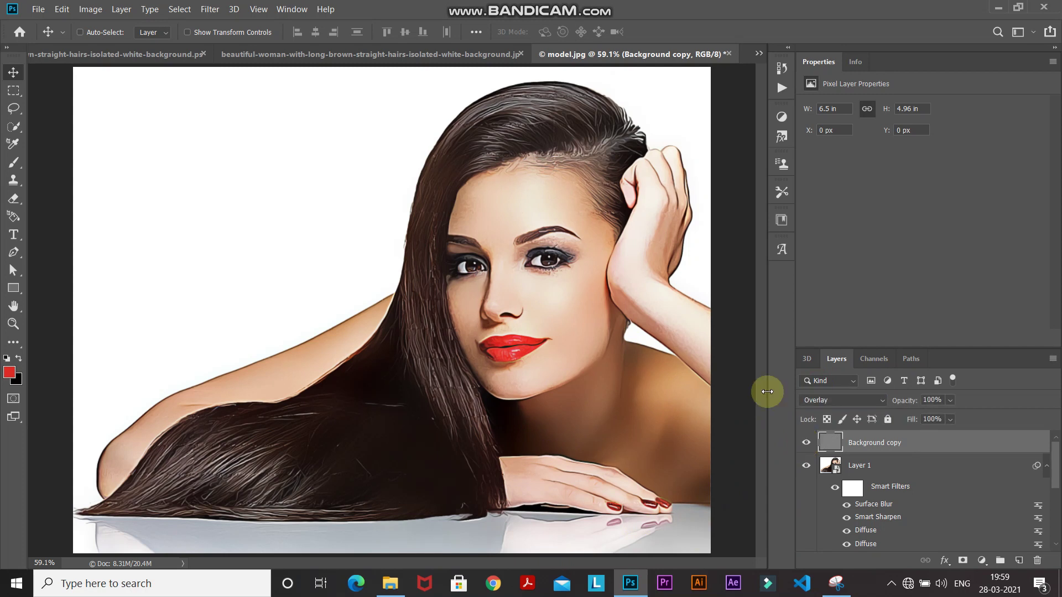